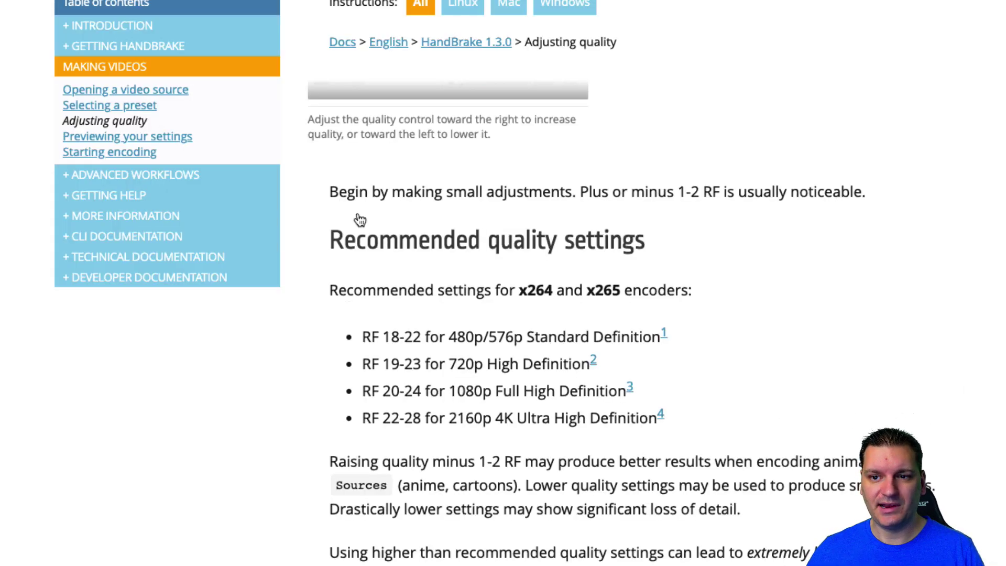
# Highlight the 'RF 20-24 for 1080p' recommendation on the Adjusting quality docs page
pyautogui.moveTo(368, 232); pyautogui.dragTo(622, 240)
pyautogui.scroll(-1, 444, 351)
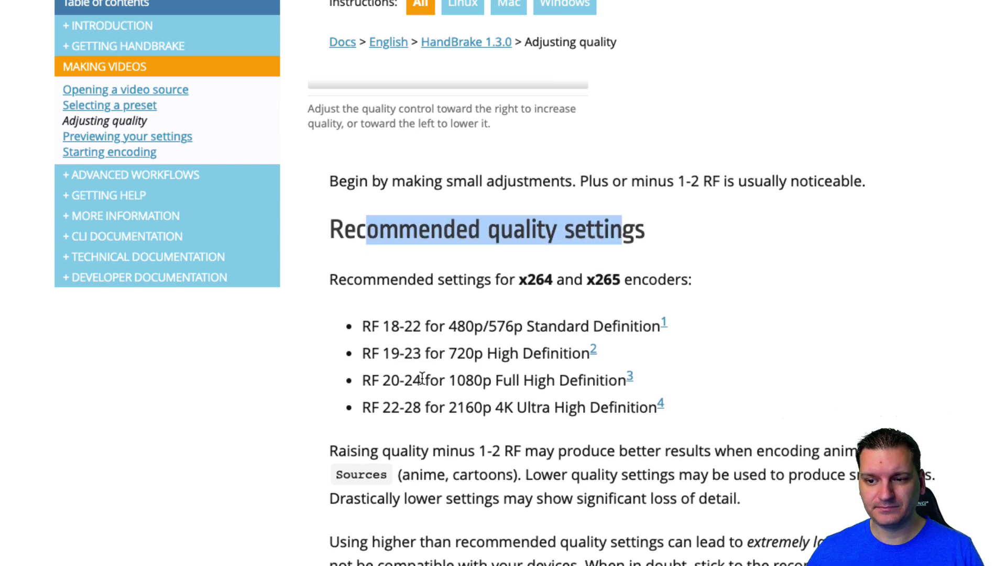
pyautogui.moveTo(421, 381); pyautogui.dragTo(384, 378)
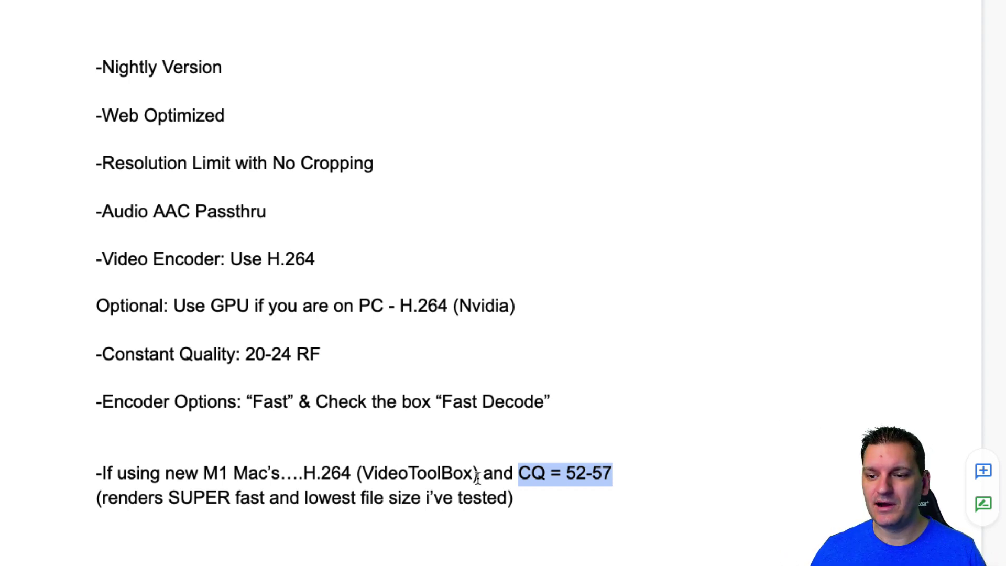
# Select the whole M1 Mac VideoToolbox paragraph (CQ 52-57) in the notes
pyautogui.click(503, 474)
pyautogui.moveTo(523, 492); pyautogui.dragTo(95, 474)
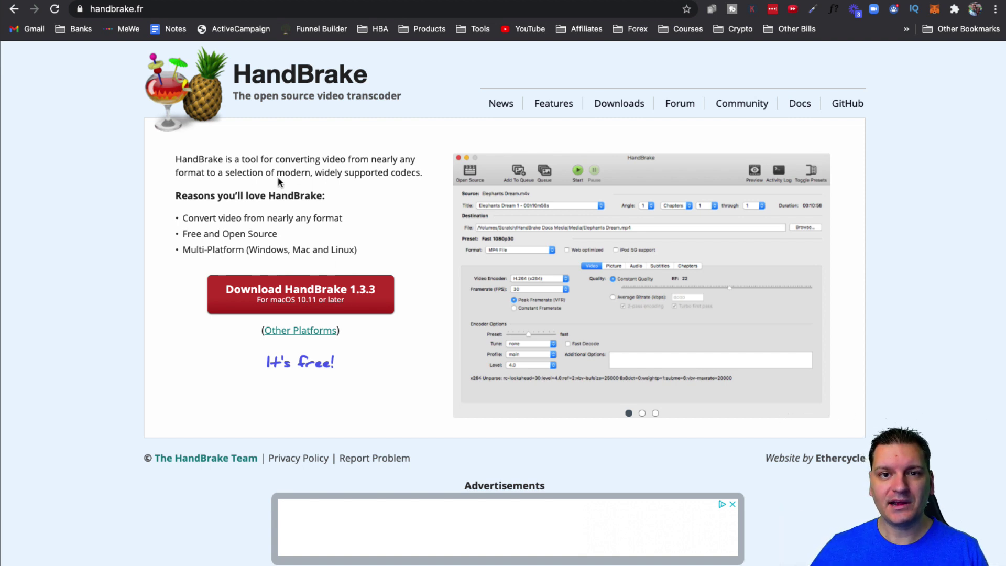
# Go to the Nightly Builds downloads page and scroll through its Snapshot Build files
pyautogui.click(614, 109)
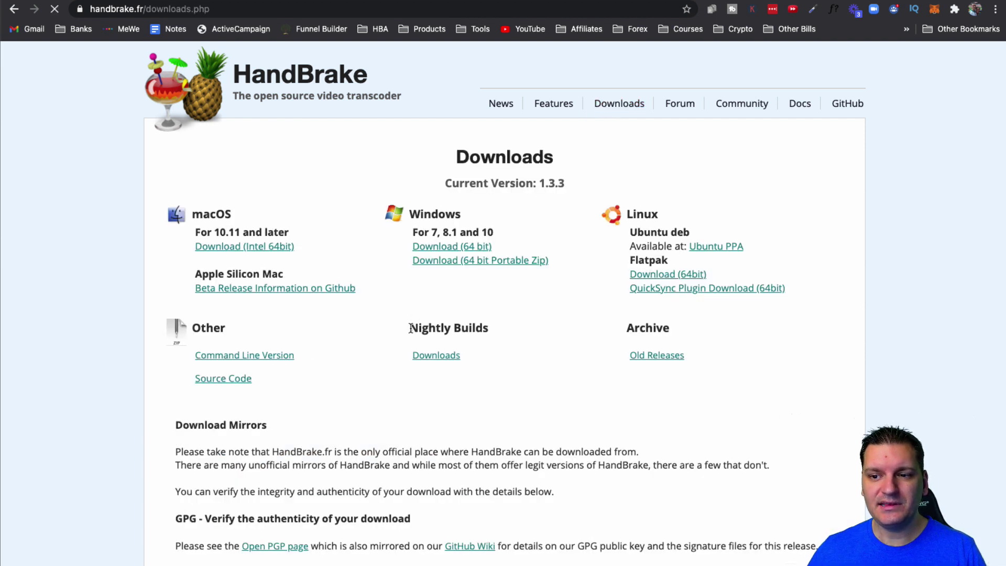
pyautogui.moveTo(410, 328); pyautogui.dragTo(495, 326)
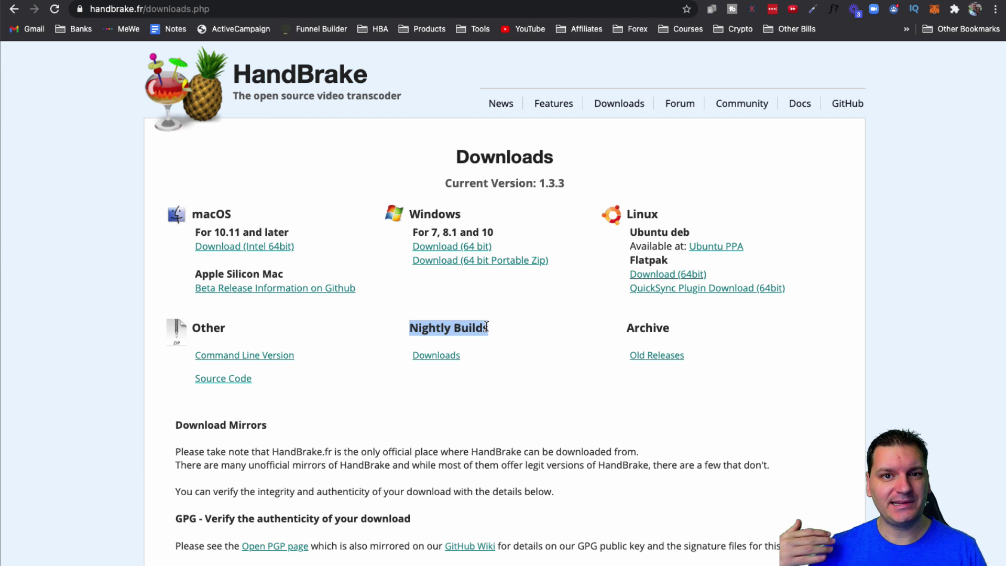
pyautogui.click(439, 355)
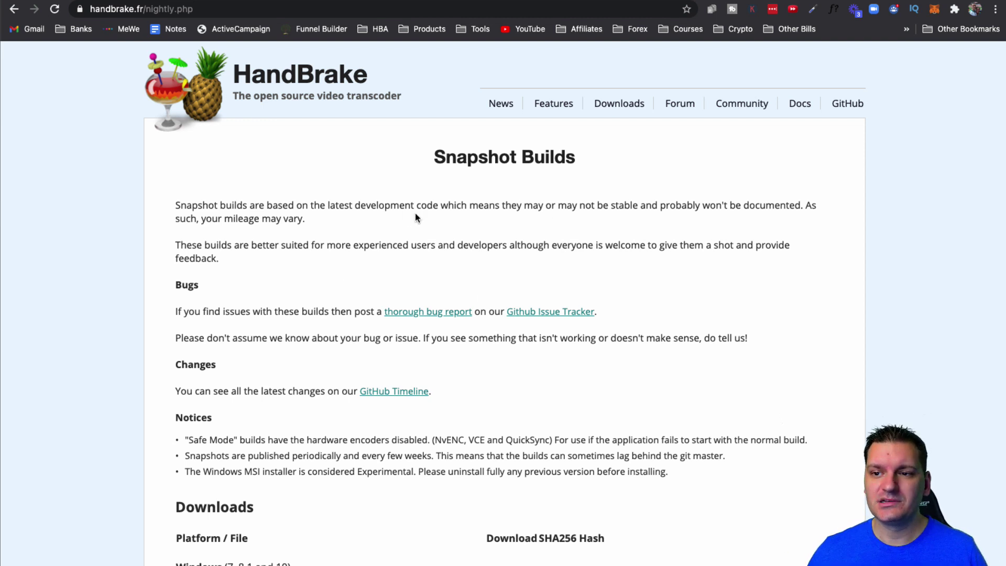
pyautogui.scroll(-1, 364, 240)
pyautogui.scroll(-6, 365, 239)
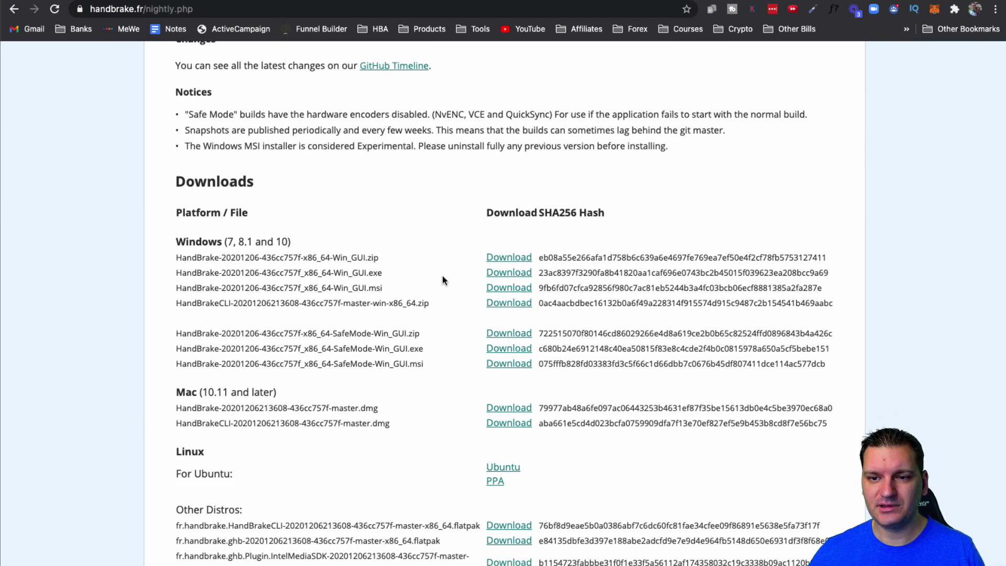
pyautogui.scroll(-2, 442, 278)
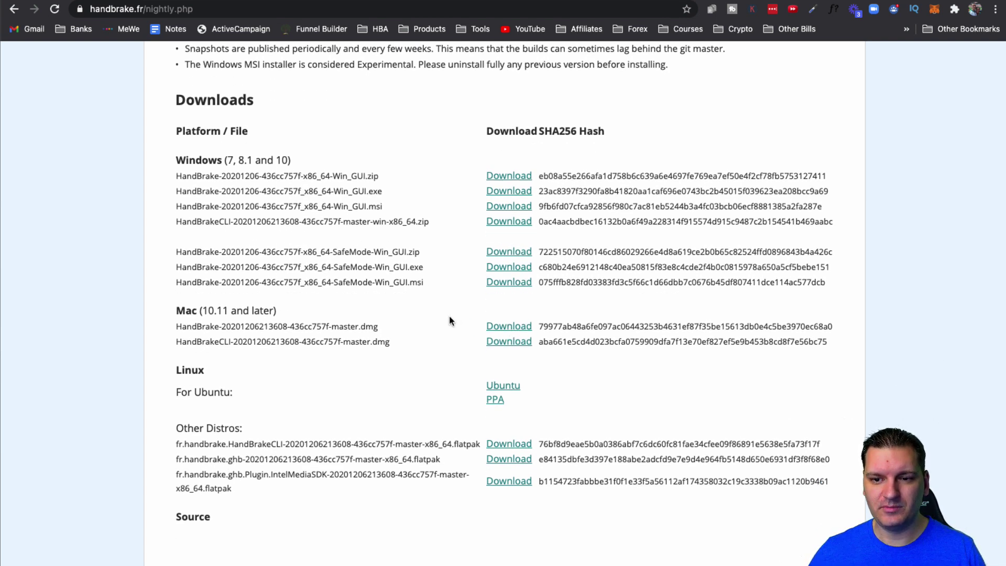
pyautogui.scroll(10, 449, 316)
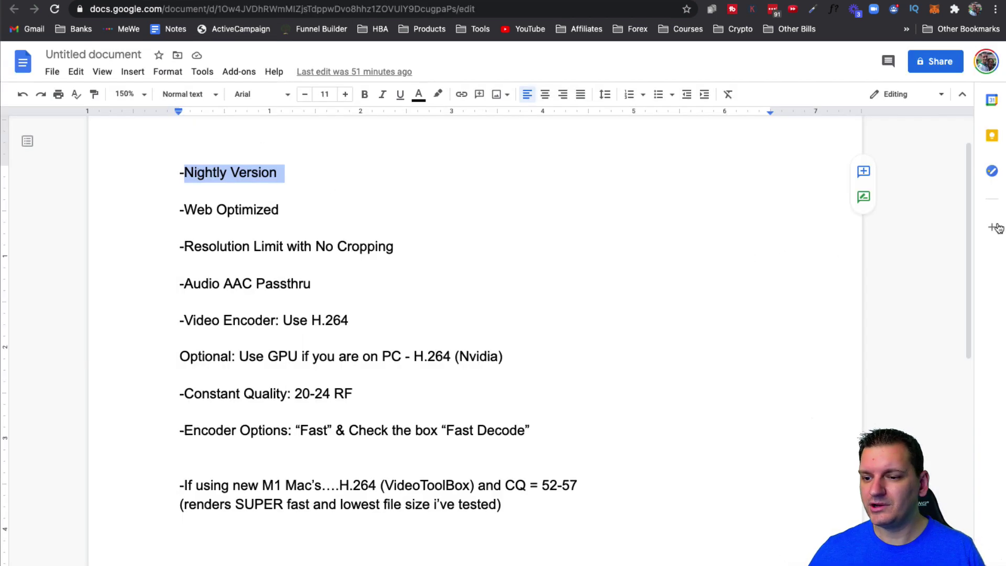
# Bring HandBrake fully into view, keep the Fast 1080p30 preset, and start choosing a new source
pyautogui.press('super+Tab')
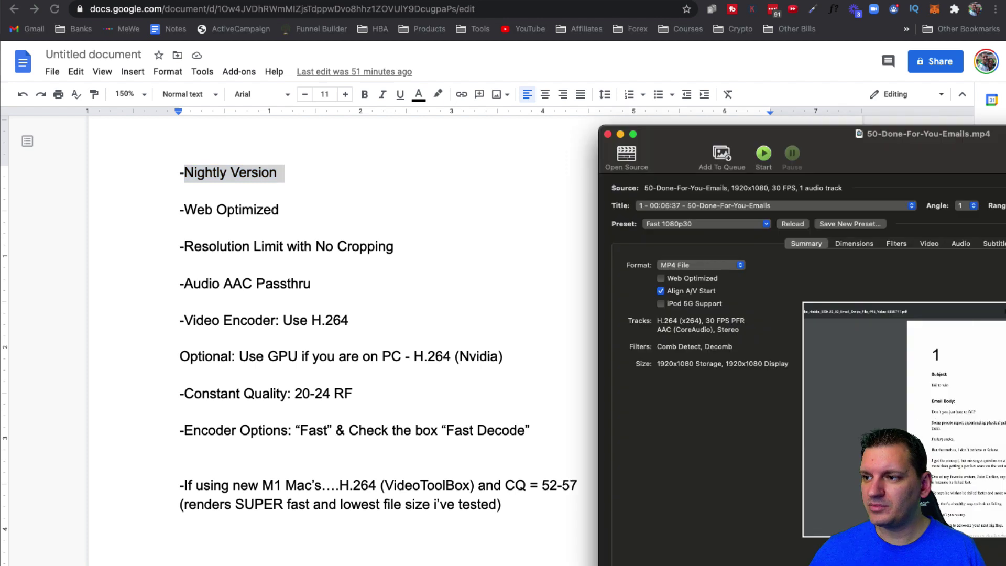
pyautogui.moveTo(1005, 147); pyautogui.dragTo(611, 68)
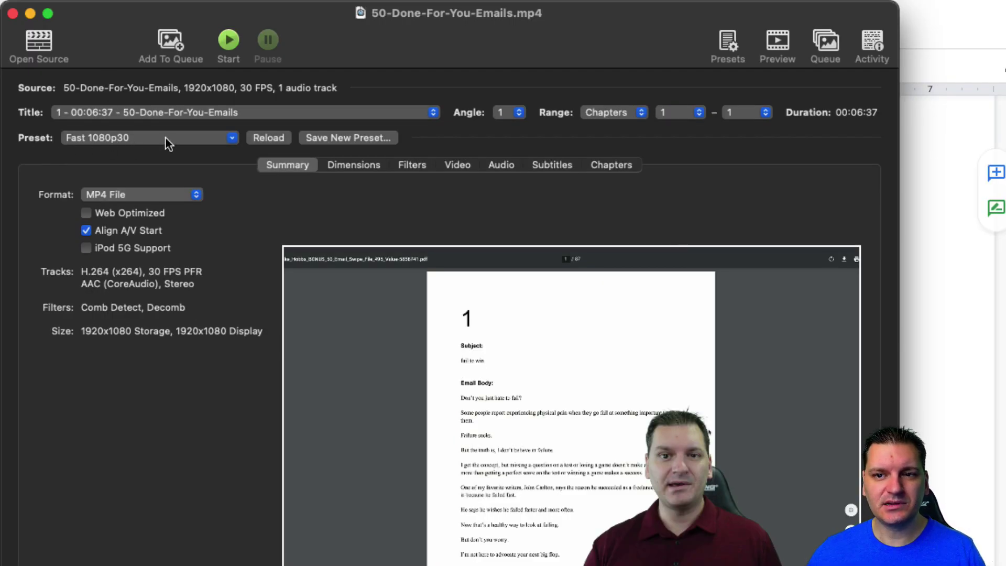
pyautogui.click(76, 139)
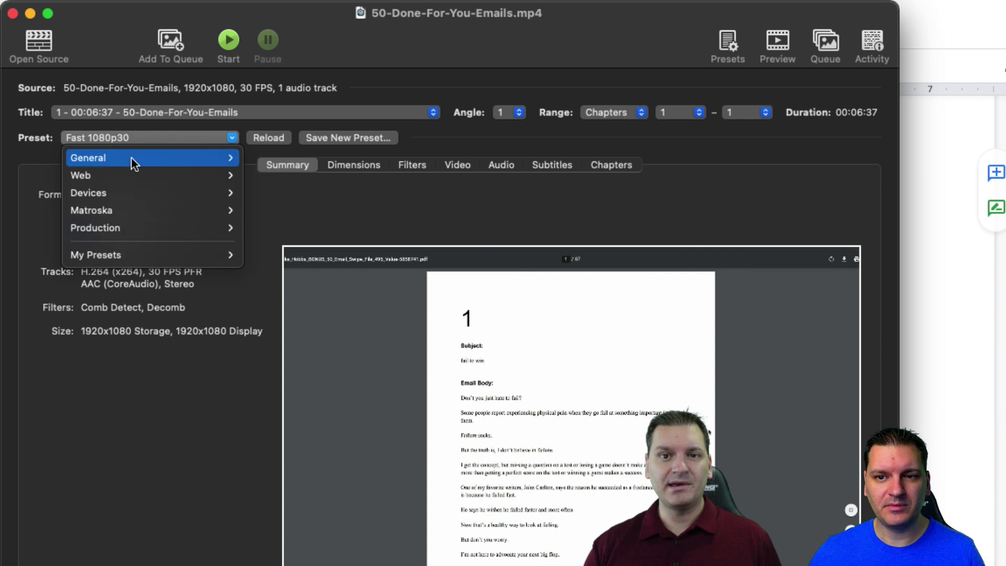
pyautogui.moveTo(217, 161)
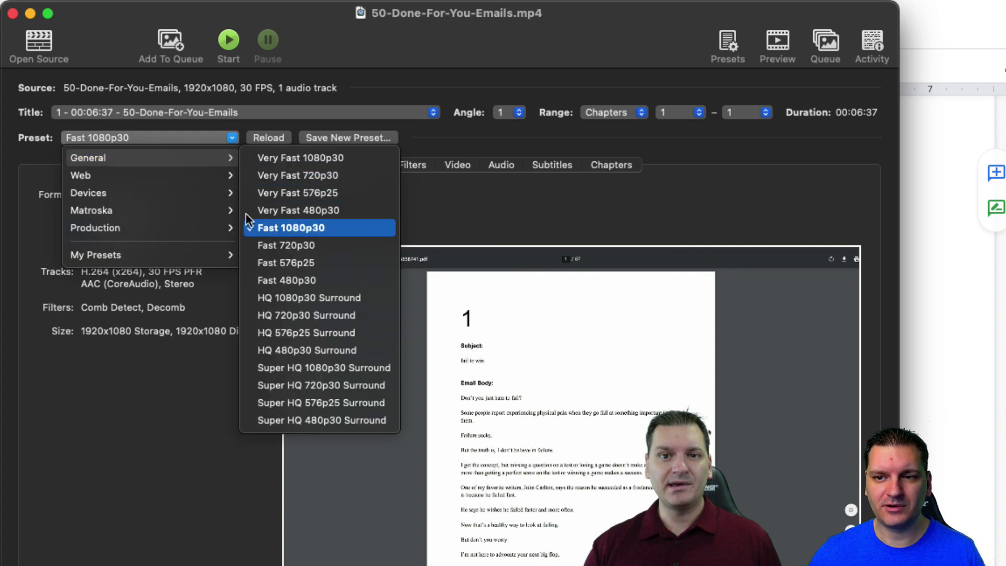
pyautogui.click(25, 157)
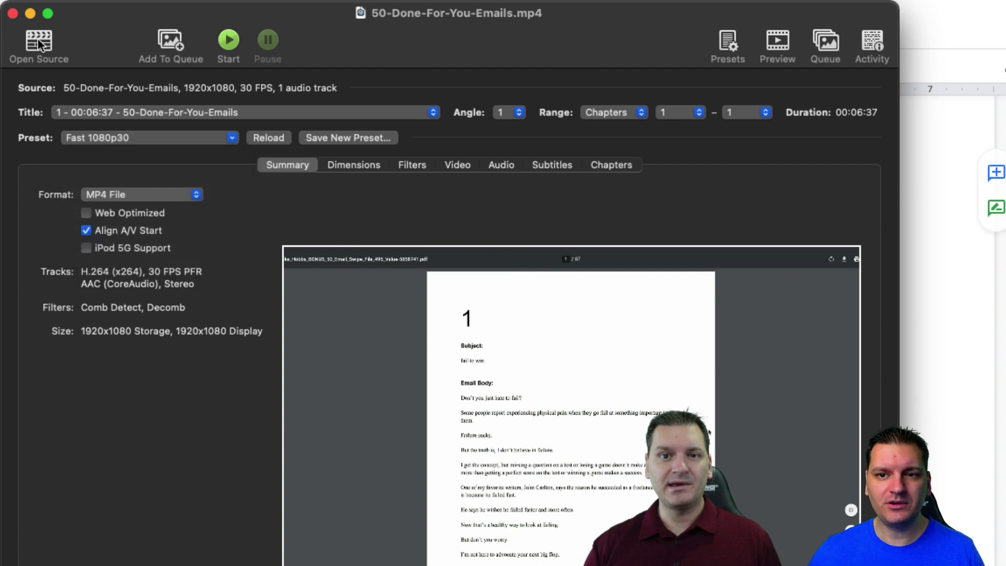
pyautogui.click(39, 46)
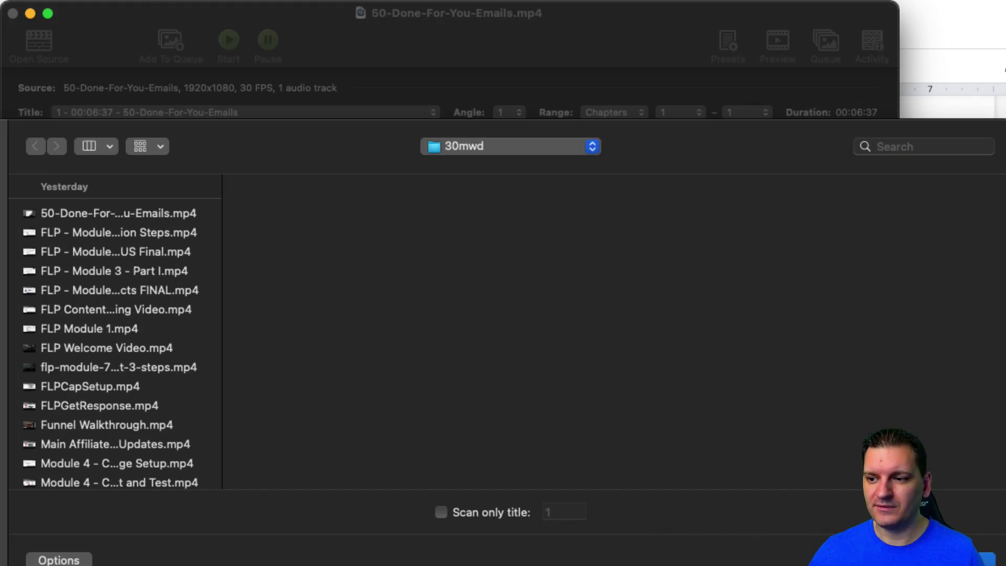
# Cancel the source picker, keep MP4 File as the format, and enable Web Optimized
pyautogui.press('Escape')
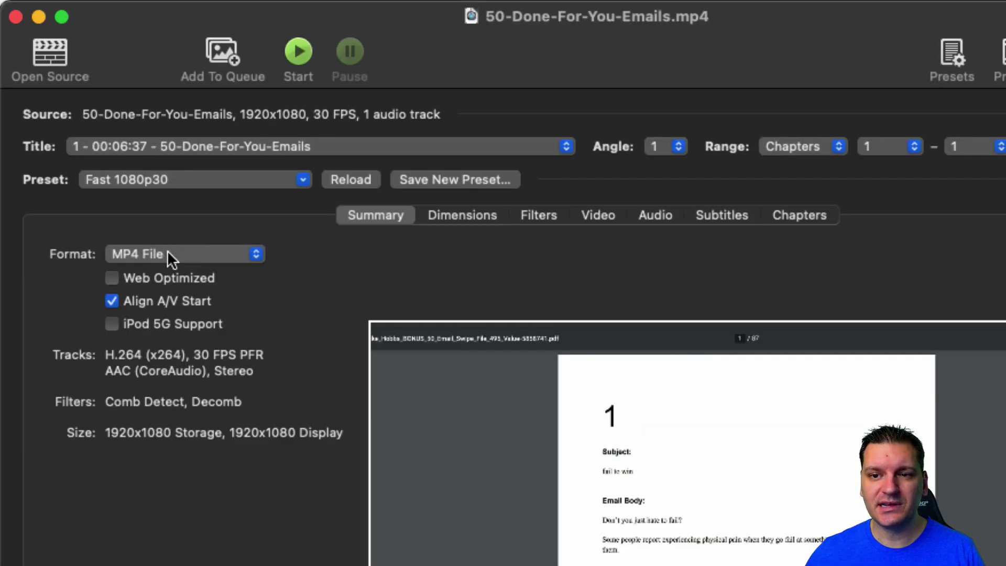
pyautogui.click(168, 253)
pyautogui.click(166, 256)
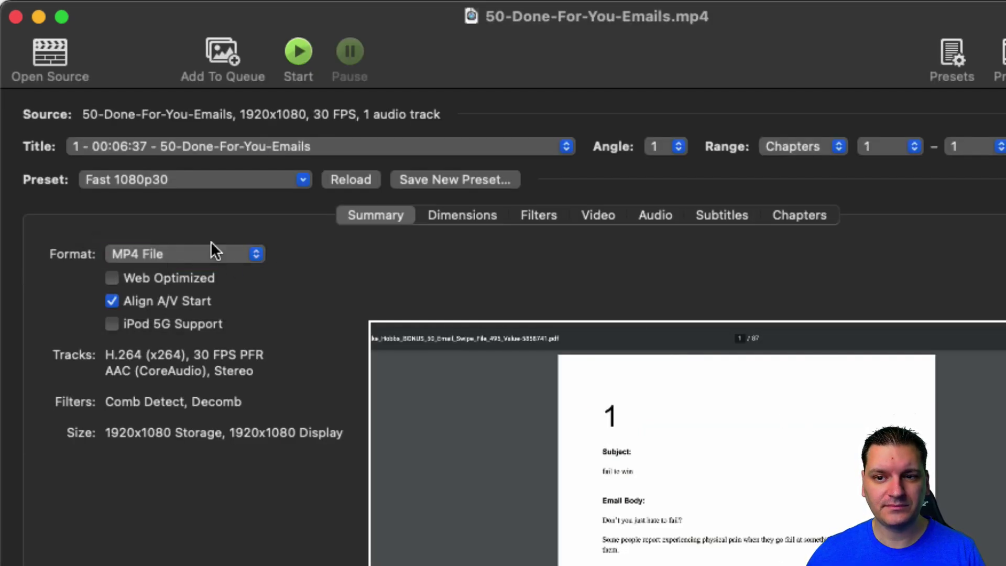
pyautogui.click(114, 278)
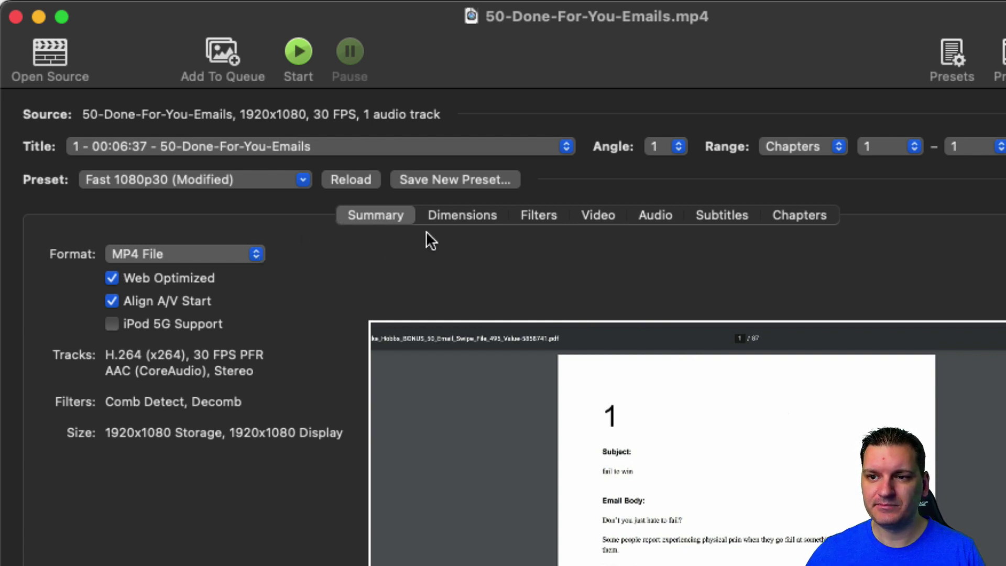
pyautogui.click(459, 214)
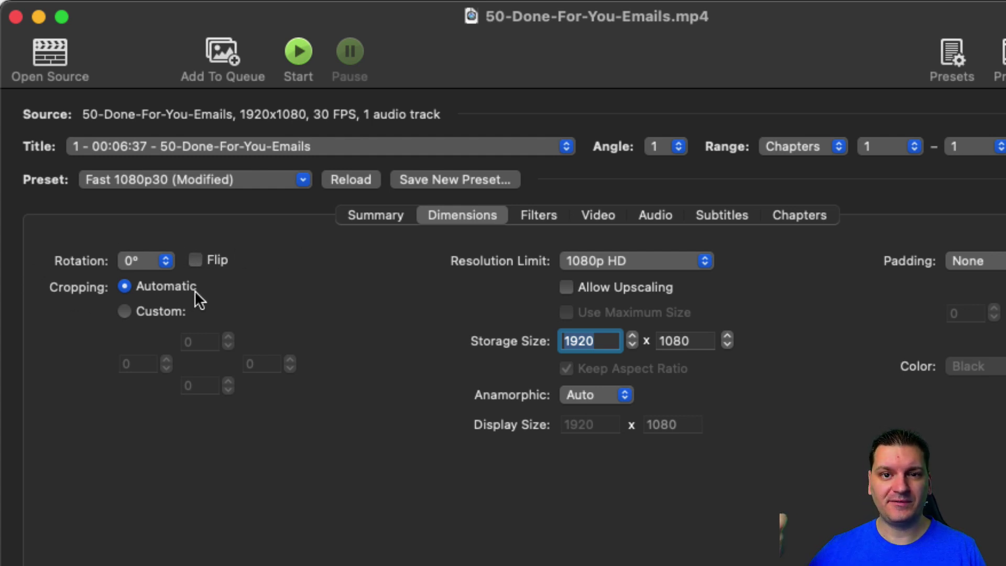
# Set cropping to Custom with 0 on every side and keep the 1080p HD limit
pyautogui.moveTo(195, 292)
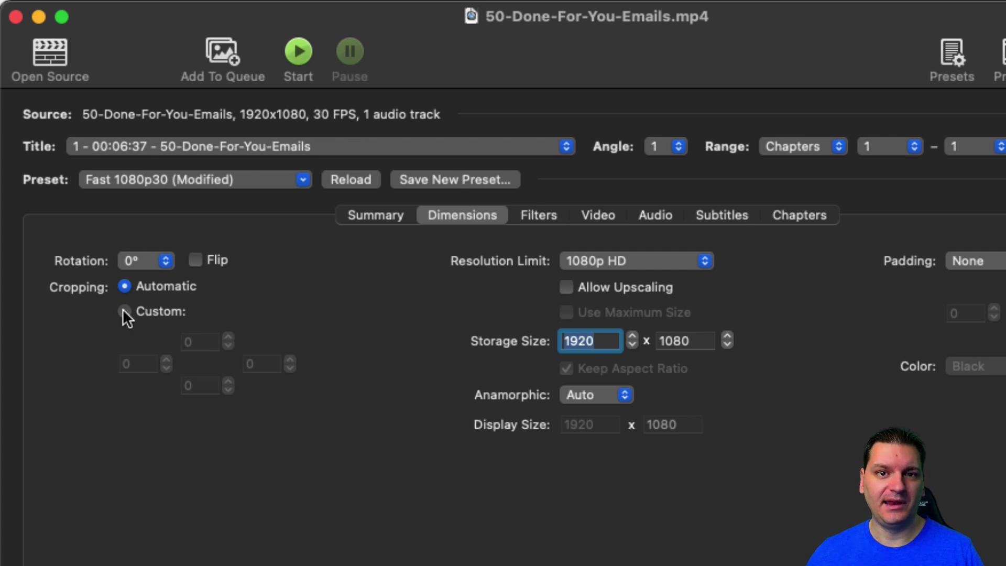
pyautogui.moveTo(123, 313)
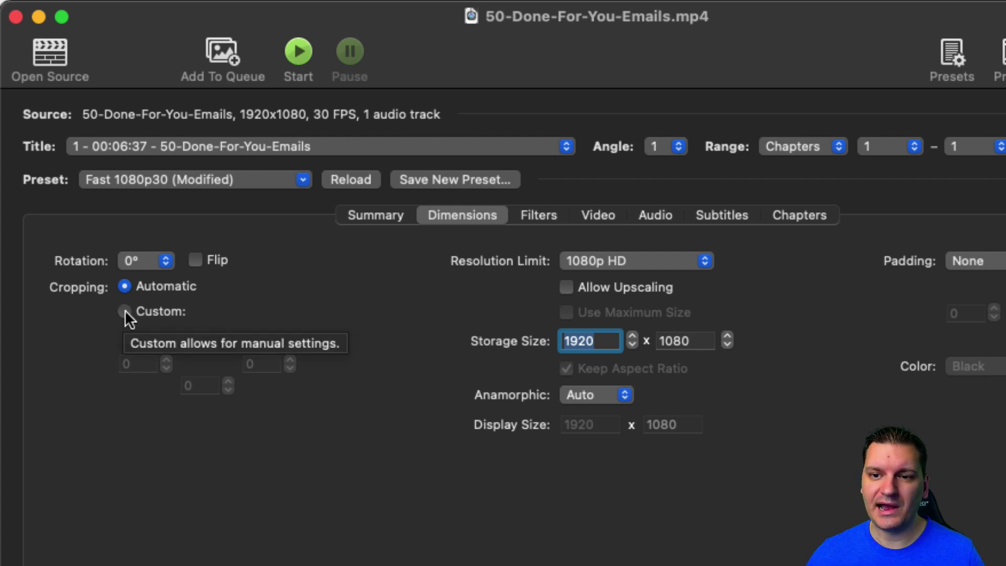
pyautogui.click(125, 311)
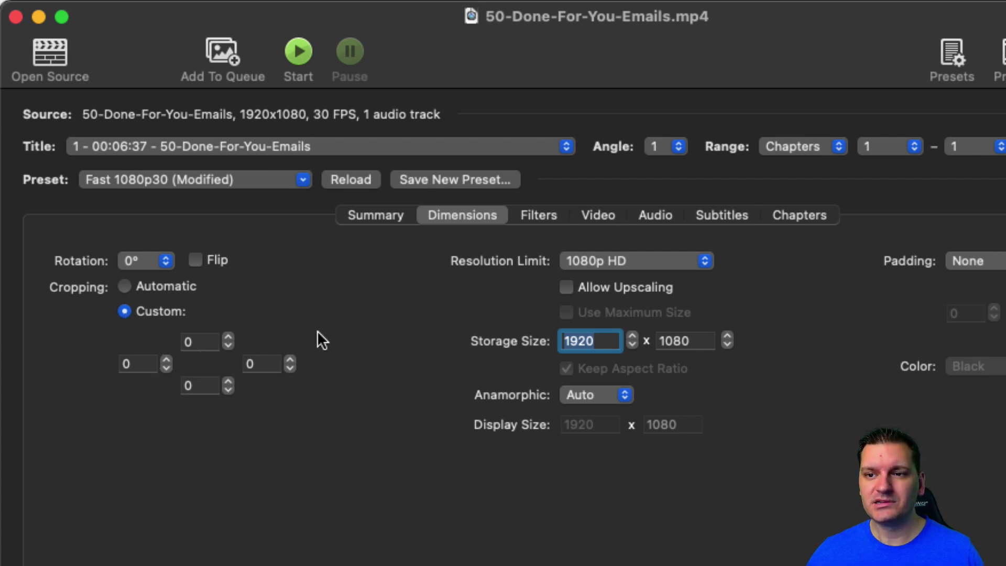
pyautogui.click(584, 255)
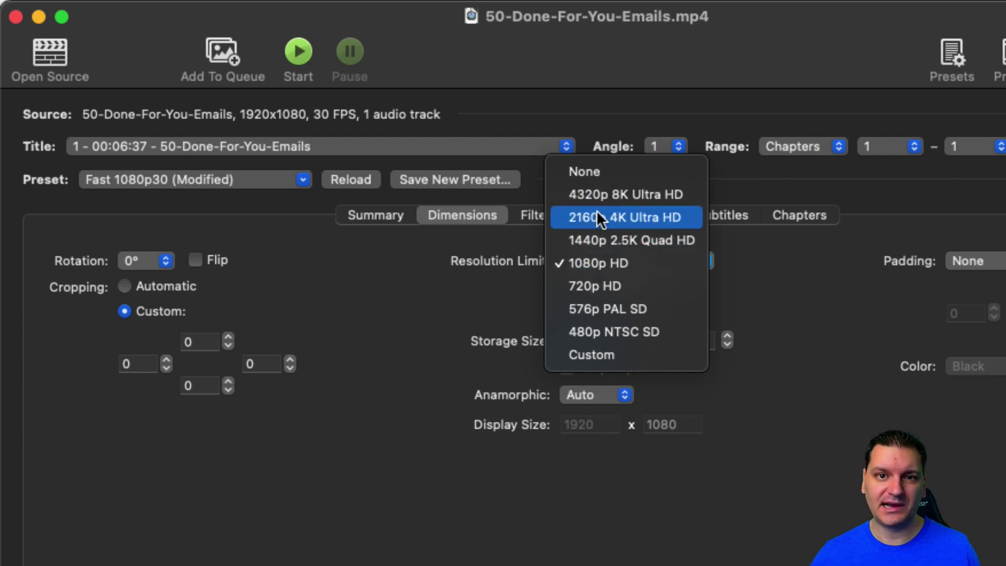
pyautogui.click(610, 258)
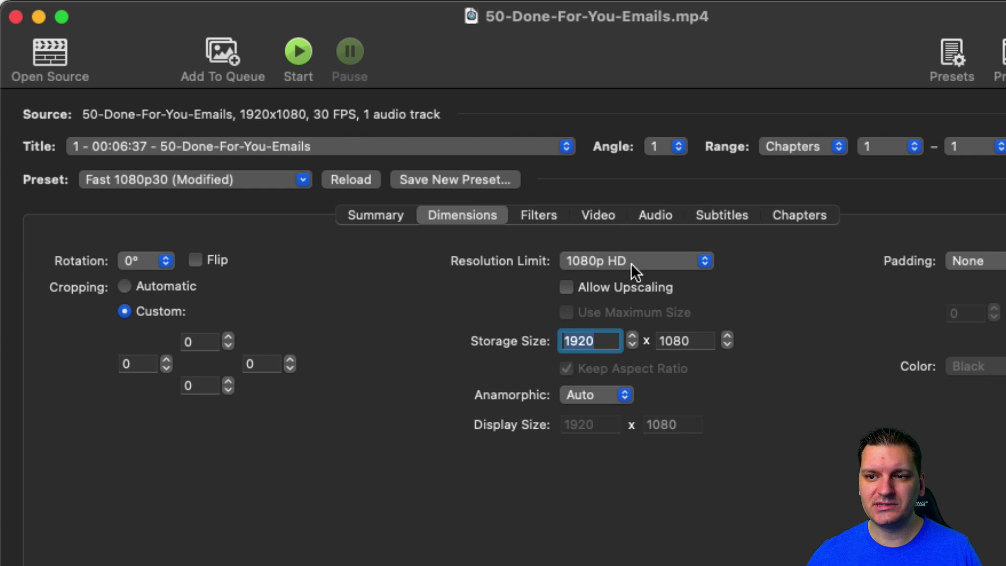
# Glance over Filters and Video, then set the audio track codec to AAC Passthru
pyautogui.click(532, 212)
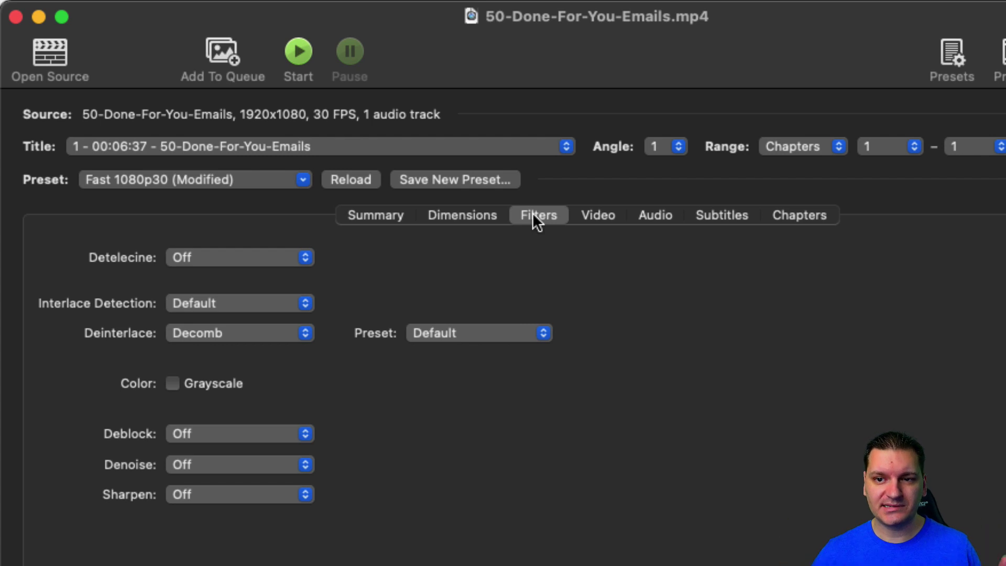
pyautogui.click(604, 219)
pyautogui.click(657, 216)
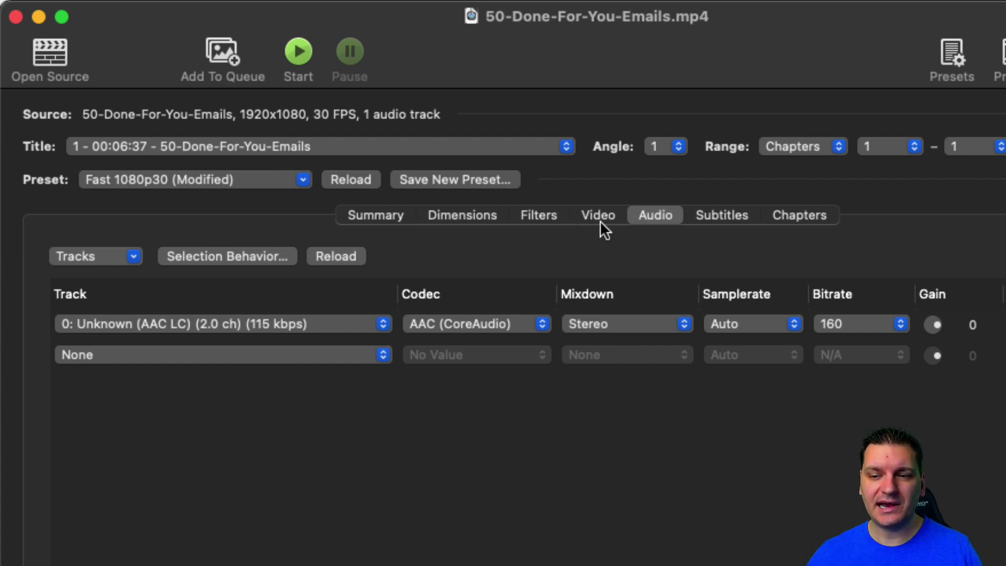
pyautogui.click(488, 324)
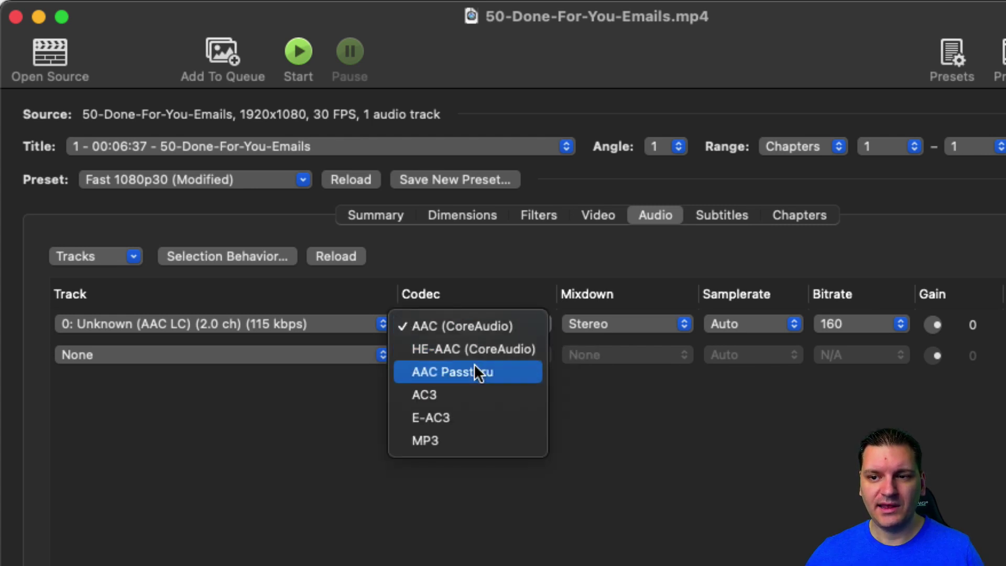
pyautogui.click(498, 370)
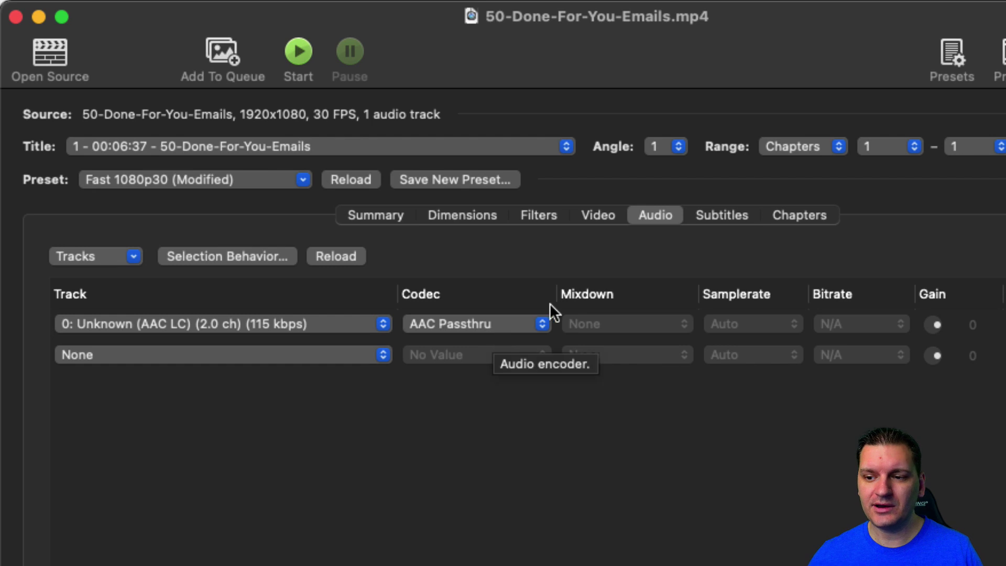
pyautogui.click(598, 216)
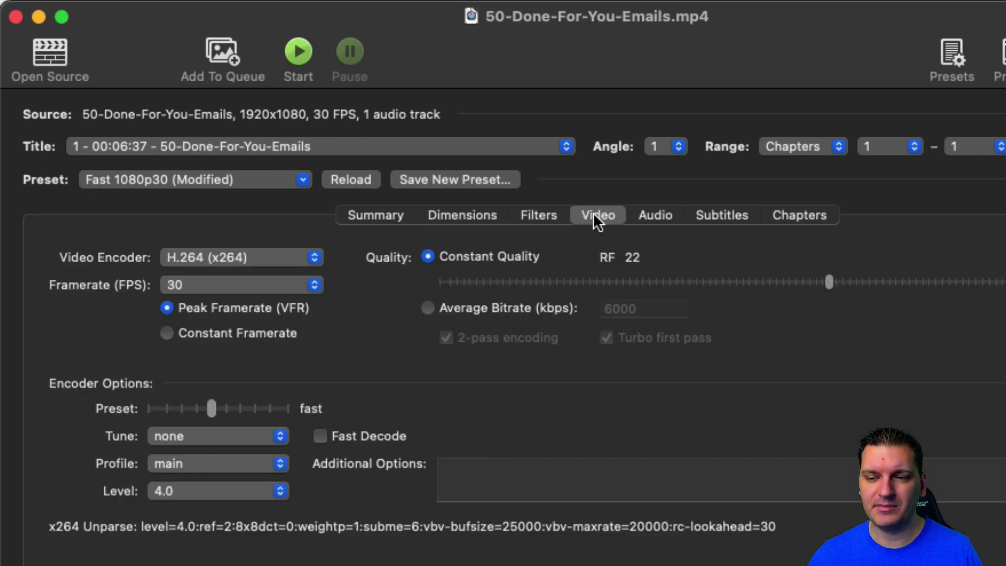
# Try the VideoToolbox and H.265 (x265) encoders before settling on H.264 (x264)
pyautogui.click(249, 251)
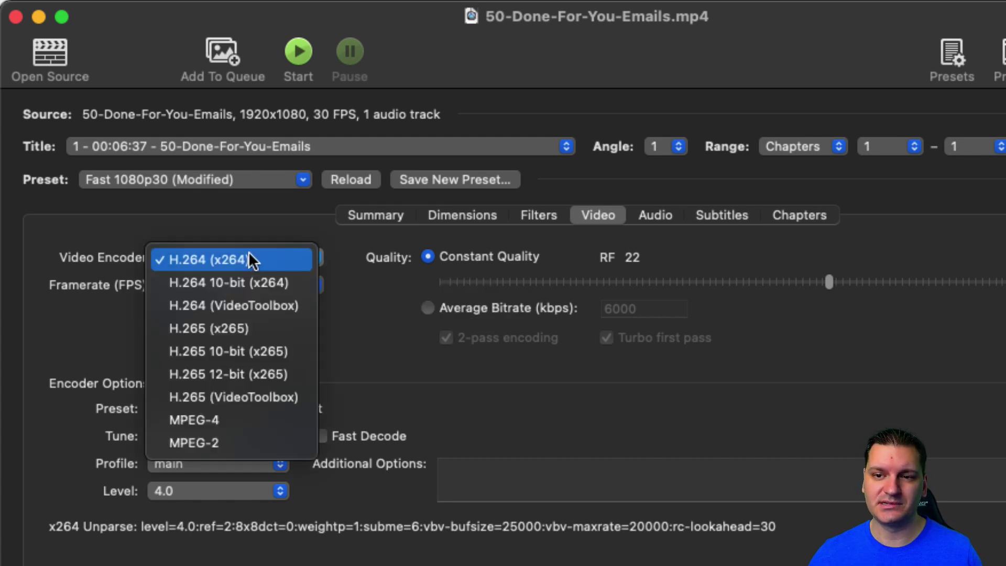
pyautogui.click(255, 304)
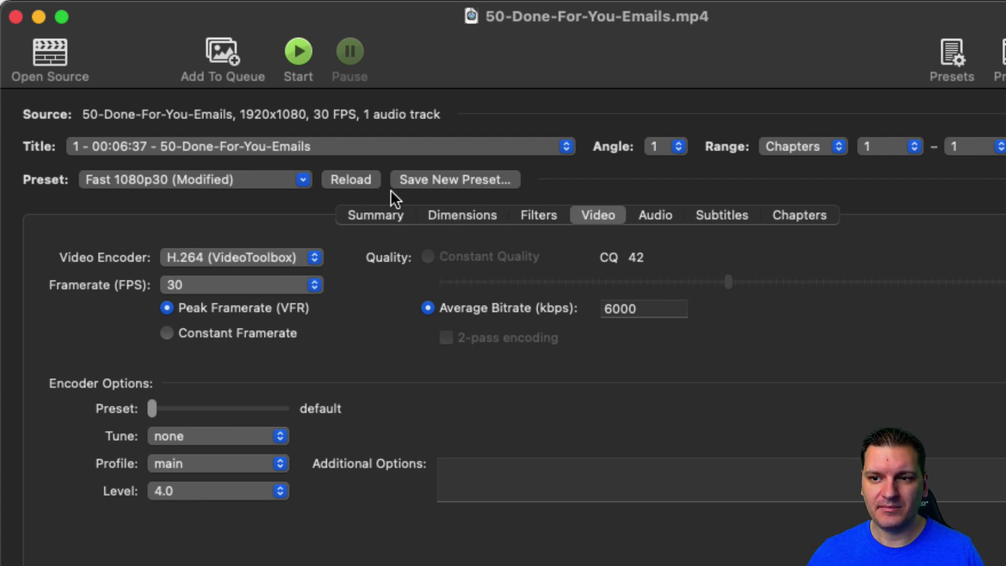
pyautogui.click(279, 259)
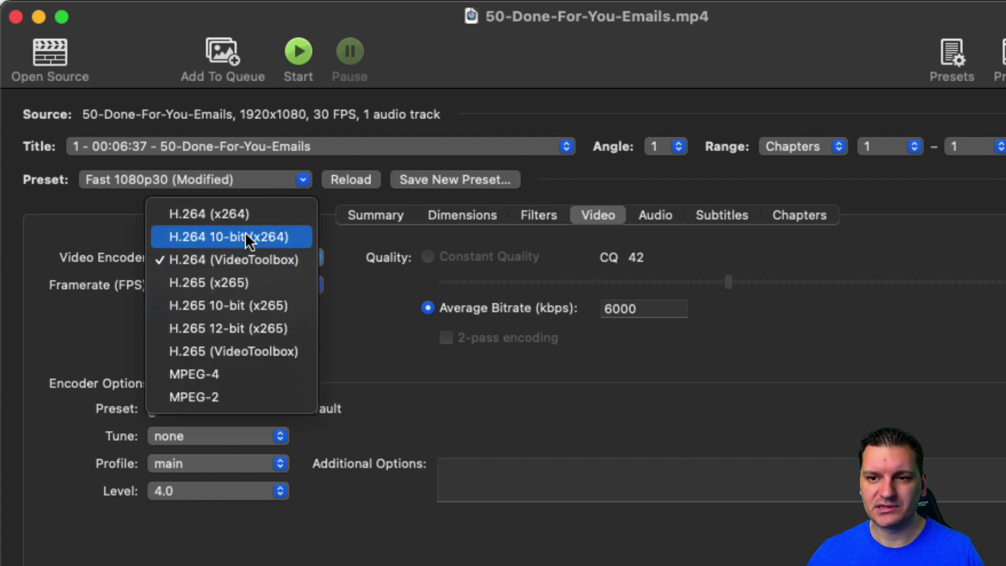
pyautogui.click(260, 215)
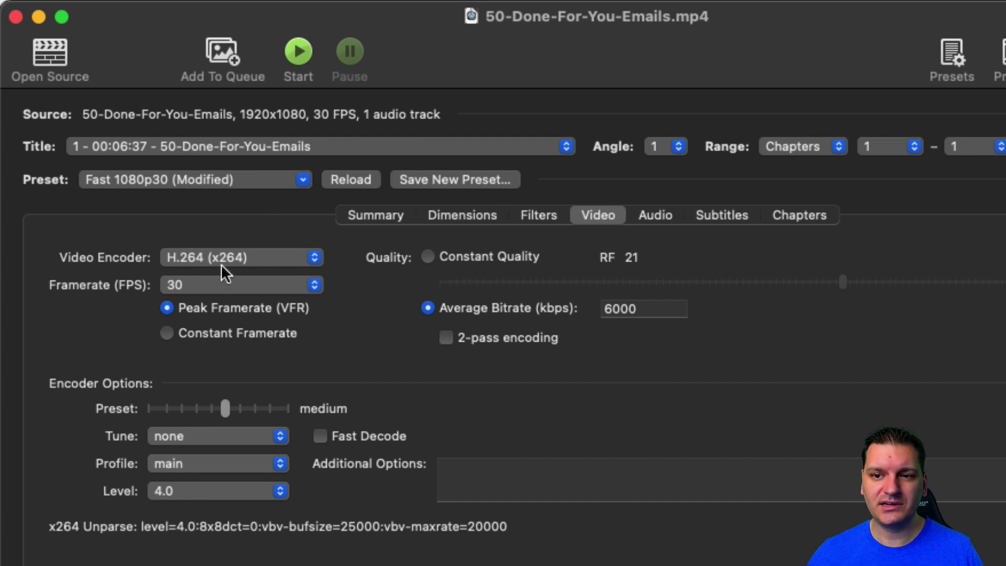
pyautogui.click(271, 258)
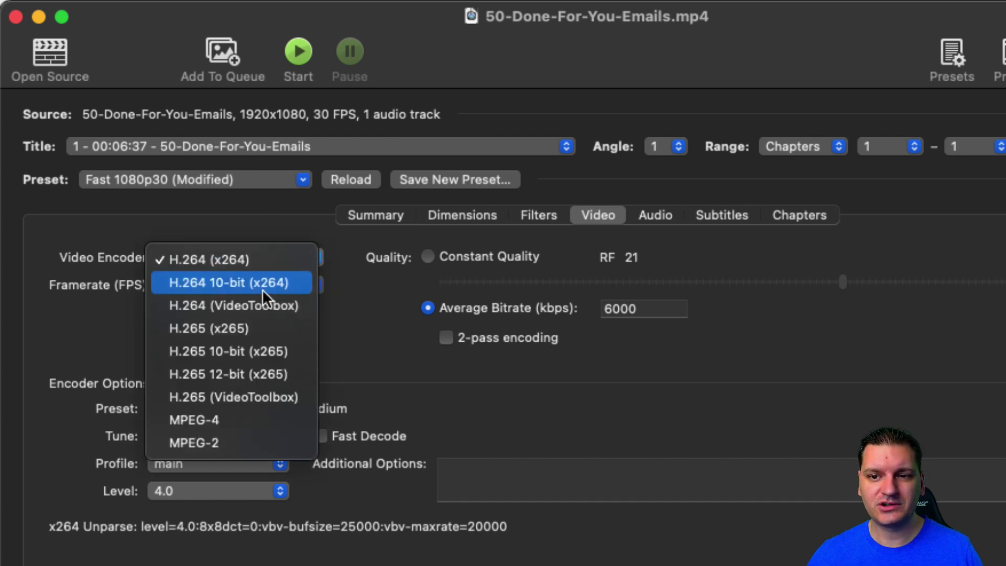
pyautogui.click(265, 338)
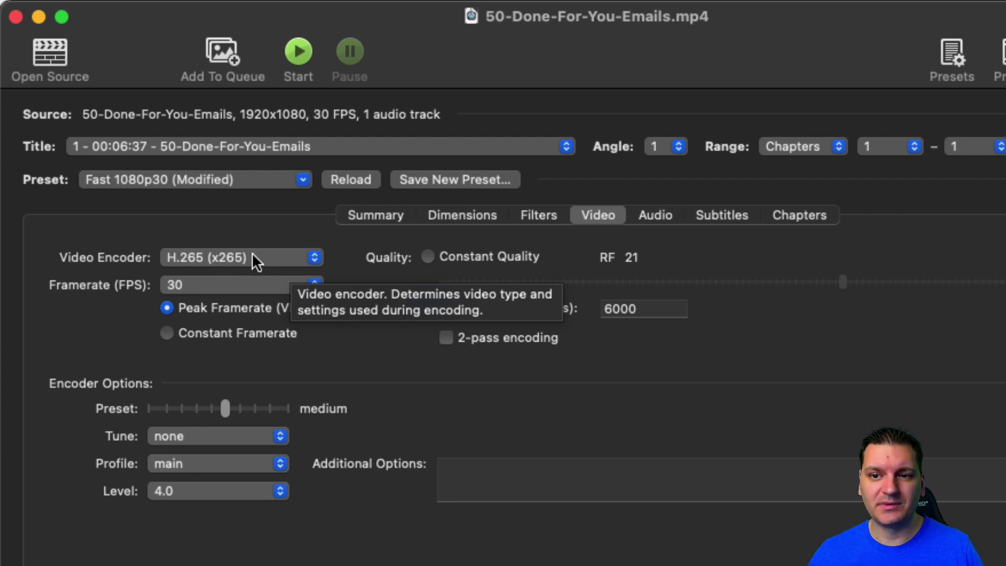
pyautogui.click(252, 261)
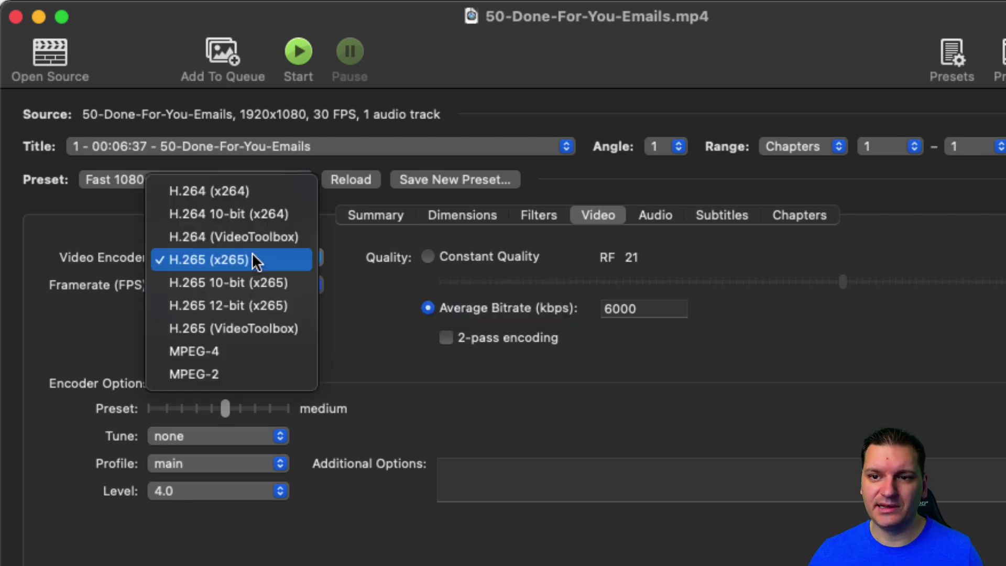
pyautogui.click(250, 194)
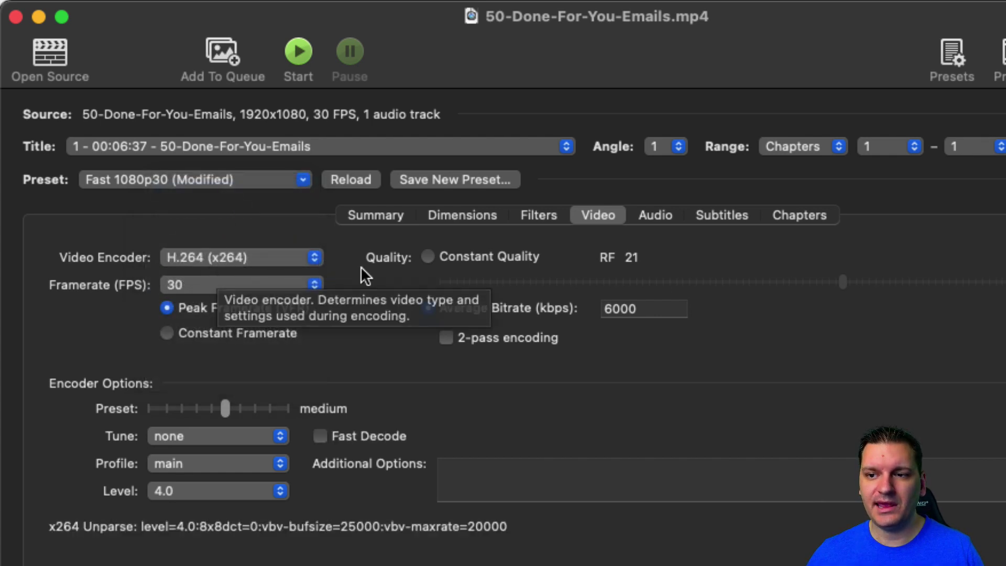
# Set framerate to Same as source with Constant Framerate, and switch to Constant Quality
pyautogui.click(218, 285)
pyautogui.click(244, 60)
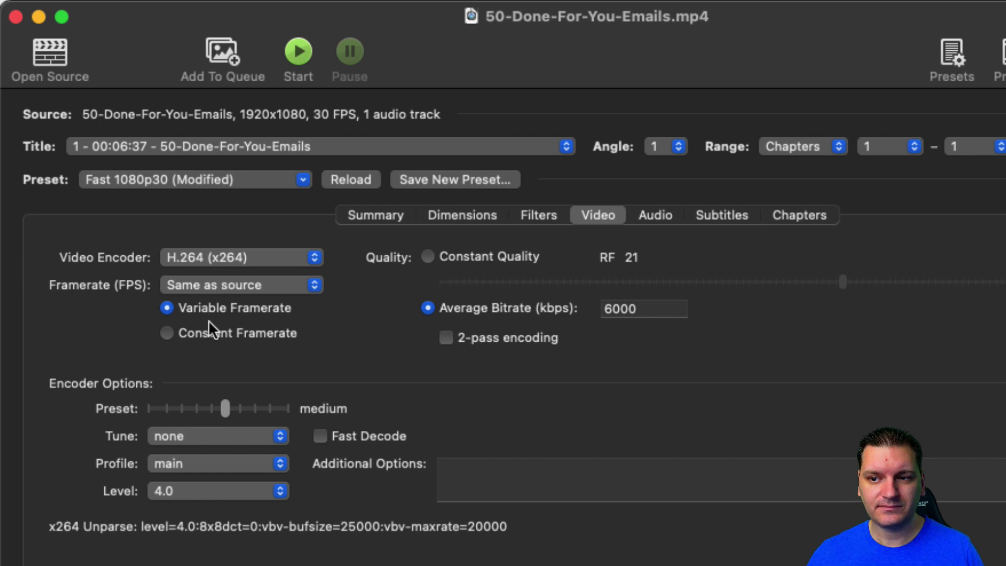
pyautogui.click(167, 333)
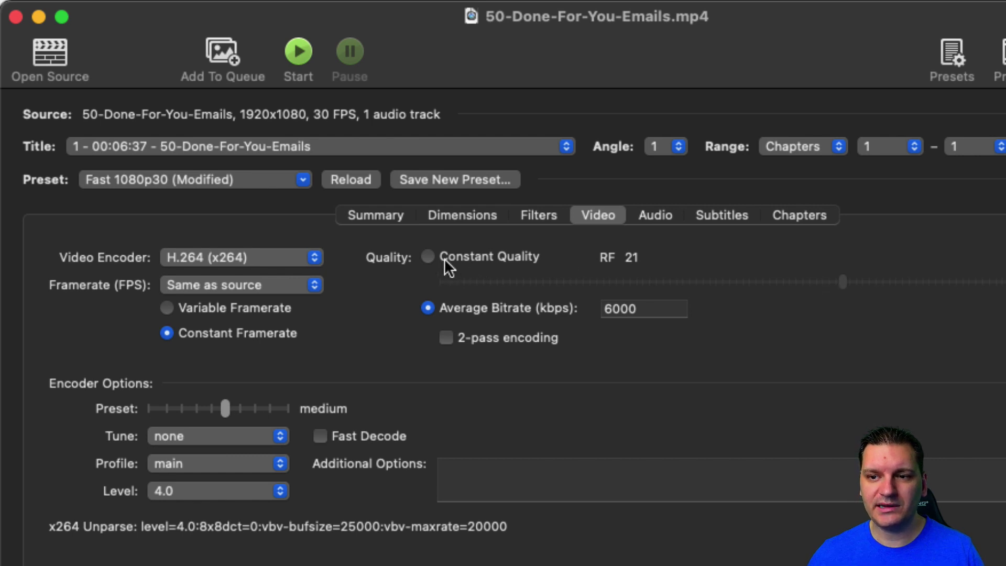
pyautogui.click(428, 256)
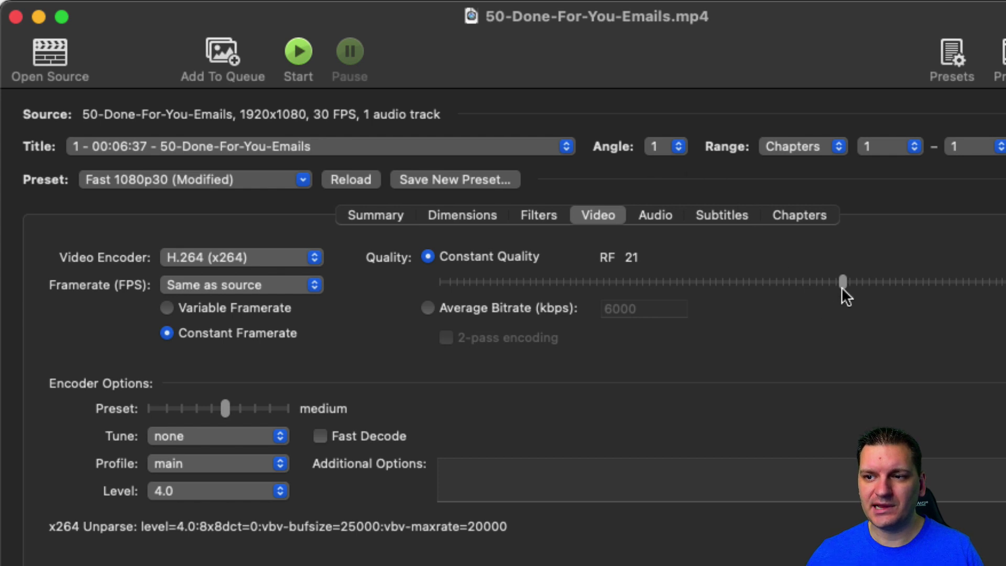
# Slide the Constant Quality value to RF 24, leaving the x264 preset at medium
pyautogui.moveTo(844, 282); pyautogui.dragTo(848, 282)
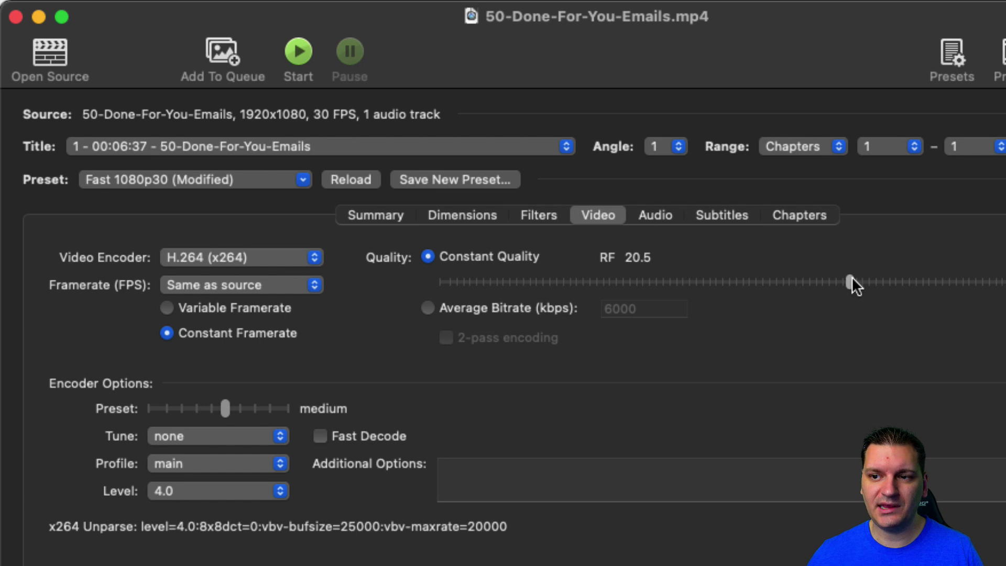
pyautogui.moveTo(851, 279); pyautogui.dragTo(804, 280)
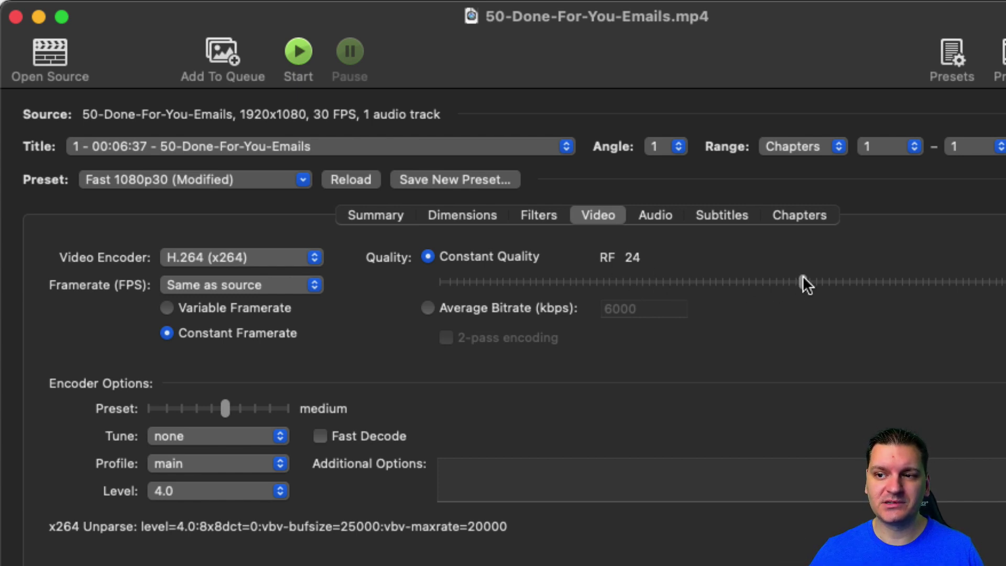
pyautogui.moveTo(804, 276)
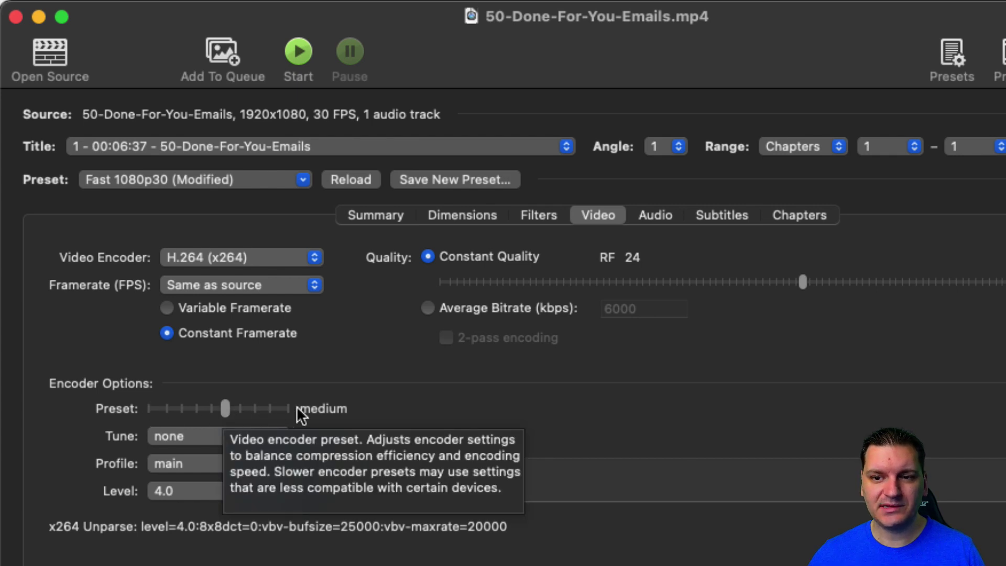
# Settle the x264 Encoder Options Preset slider on fast after trying ultrafast and slower notches
pyautogui.moveTo(223, 405); pyautogui.dragTo(142, 408)
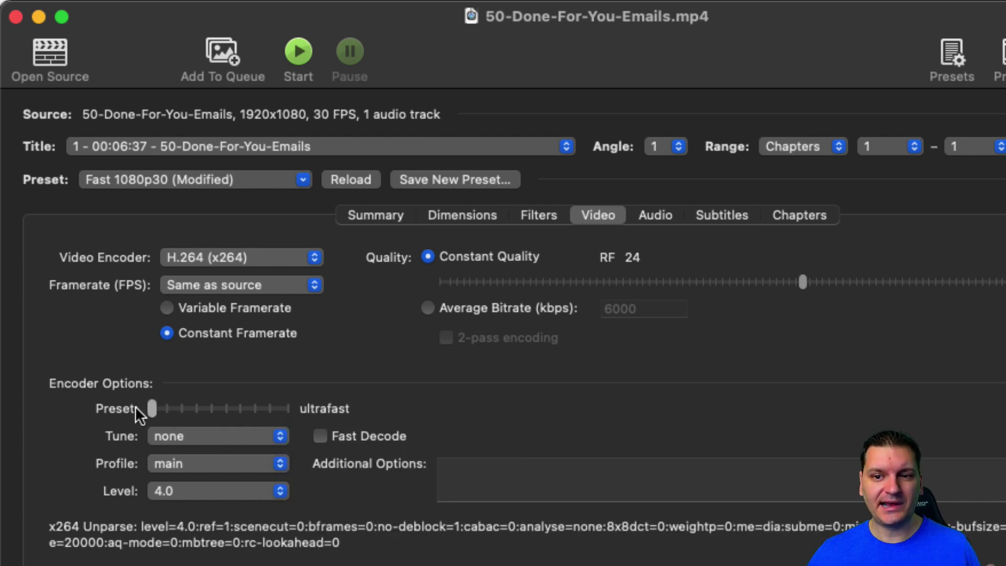
pyautogui.moveTo(151, 408); pyautogui.dragTo(271, 404)
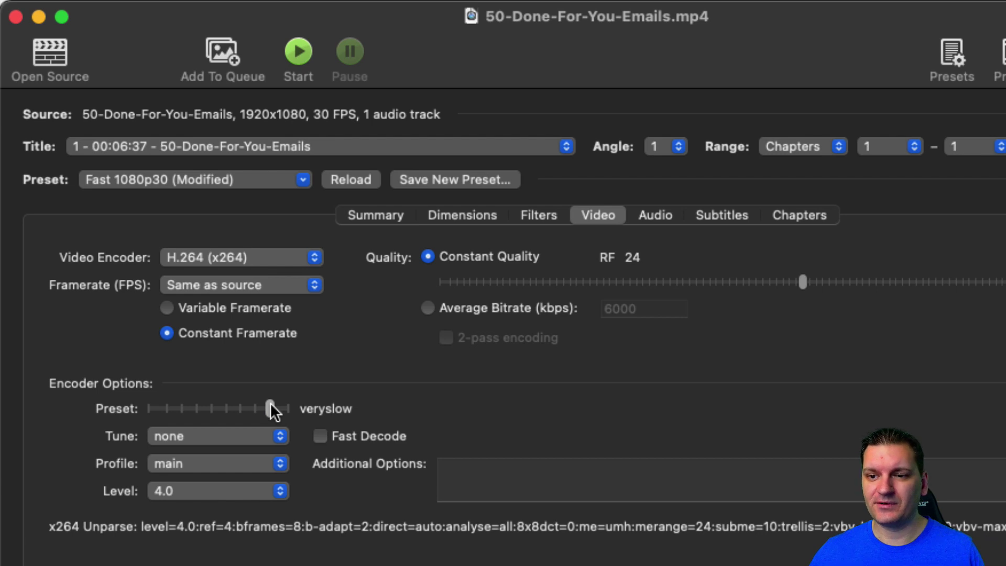
pyautogui.moveTo(271, 404); pyautogui.dragTo(213, 405)
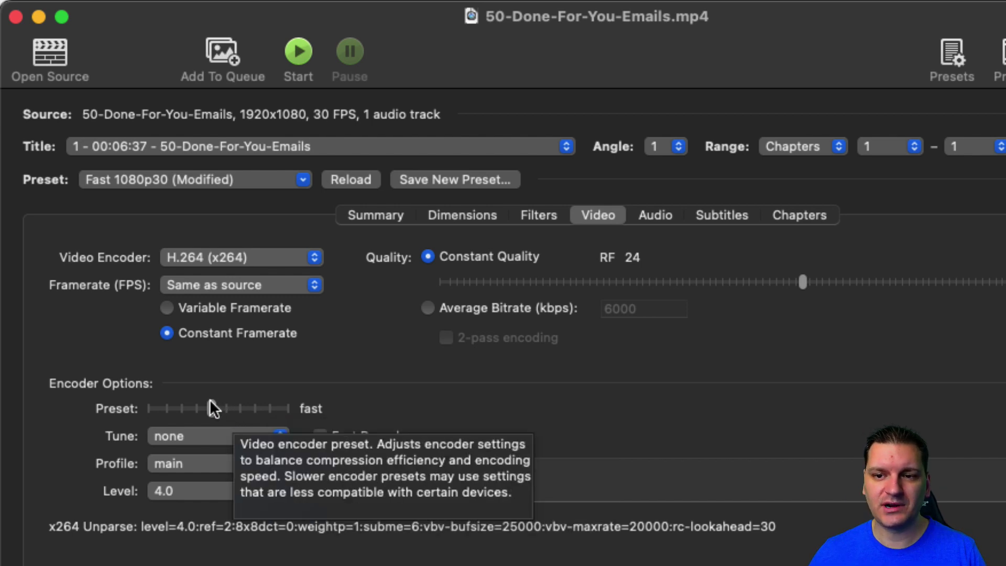
pyautogui.moveTo(209, 404)
pyautogui.mouseDown()
pyautogui.moveTo(231, 405)
pyautogui.moveTo(216, 407)
pyautogui.mouseUp()
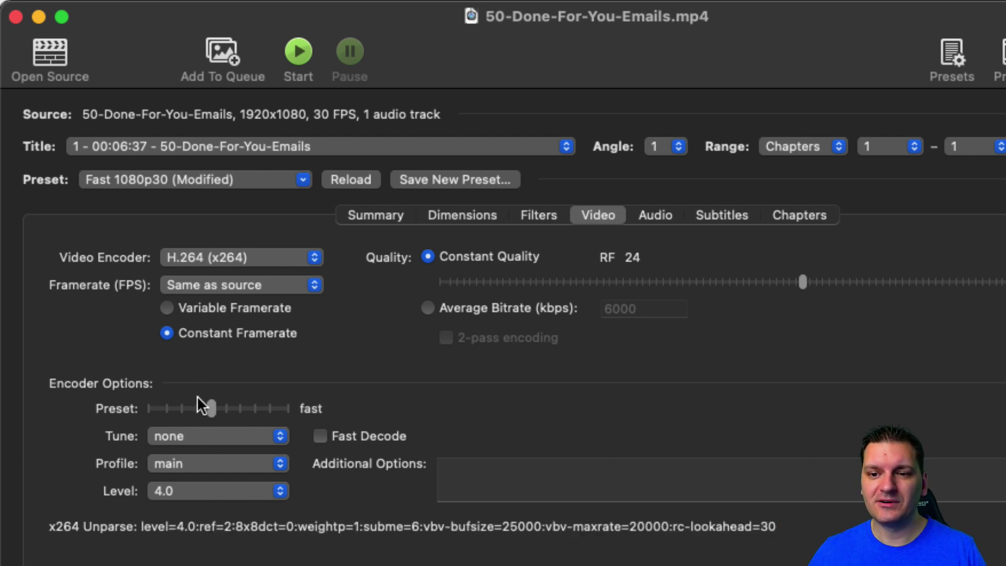
# Enable Fast Decode and set both the x264 Profile and Level to auto
pyautogui.click(319, 437)
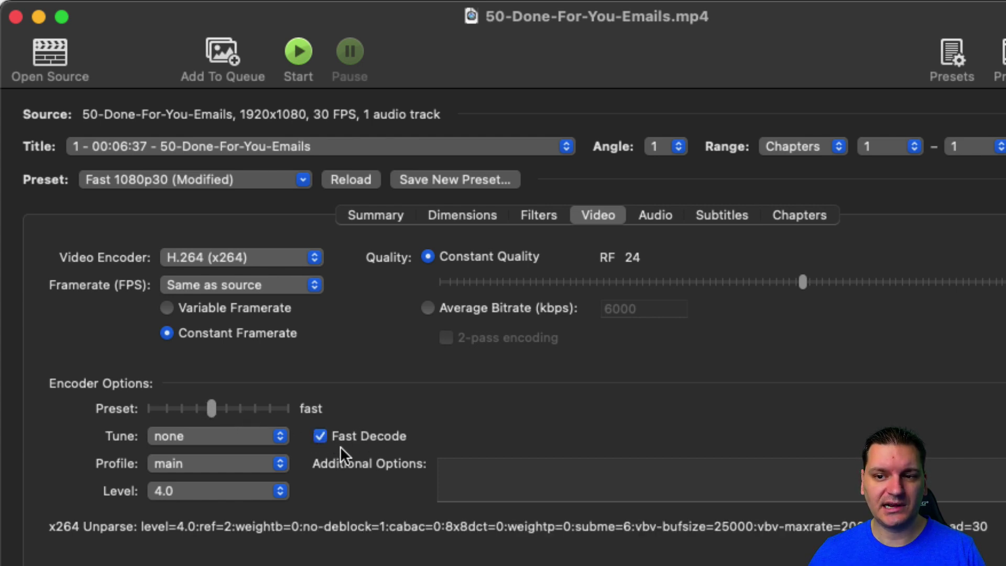
pyautogui.click(198, 463)
pyautogui.click(200, 423)
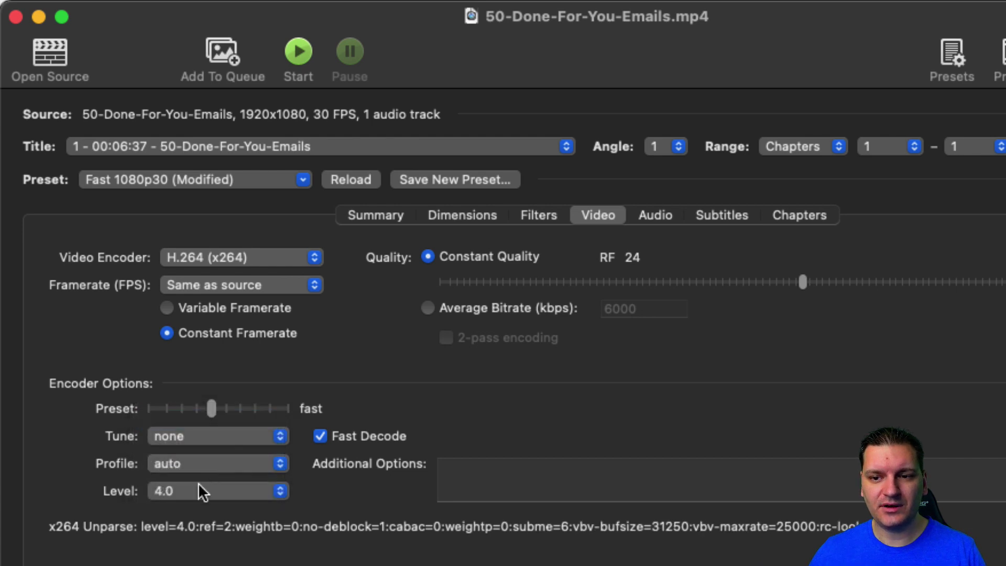
pyautogui.click(198, 485)
pyautogui.click(196, 217)
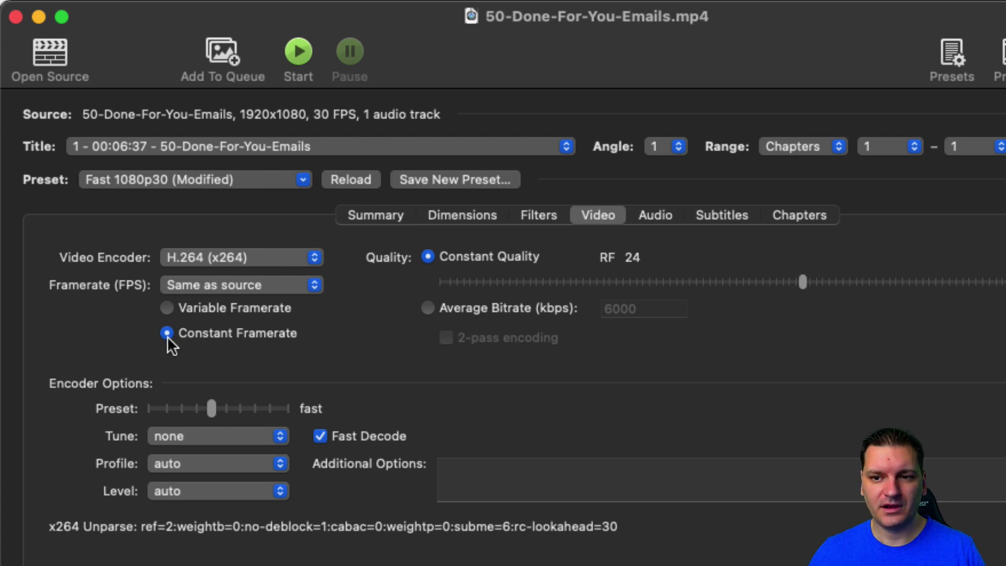
pyautogui.click(396, 214)
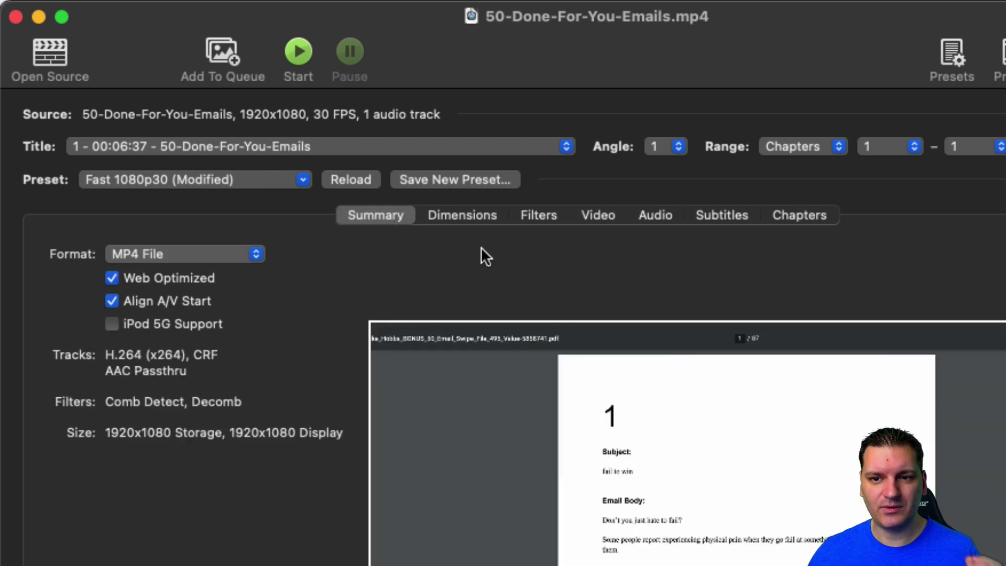
pyautogui.click(475, 215)
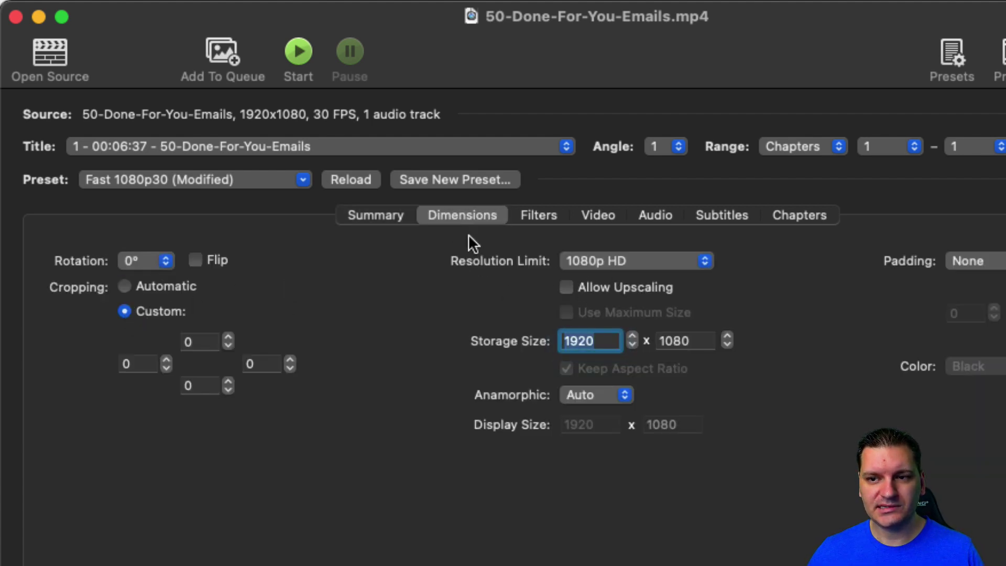
pyautogui.click(540, 216)
pyautogui.click(605, 216)
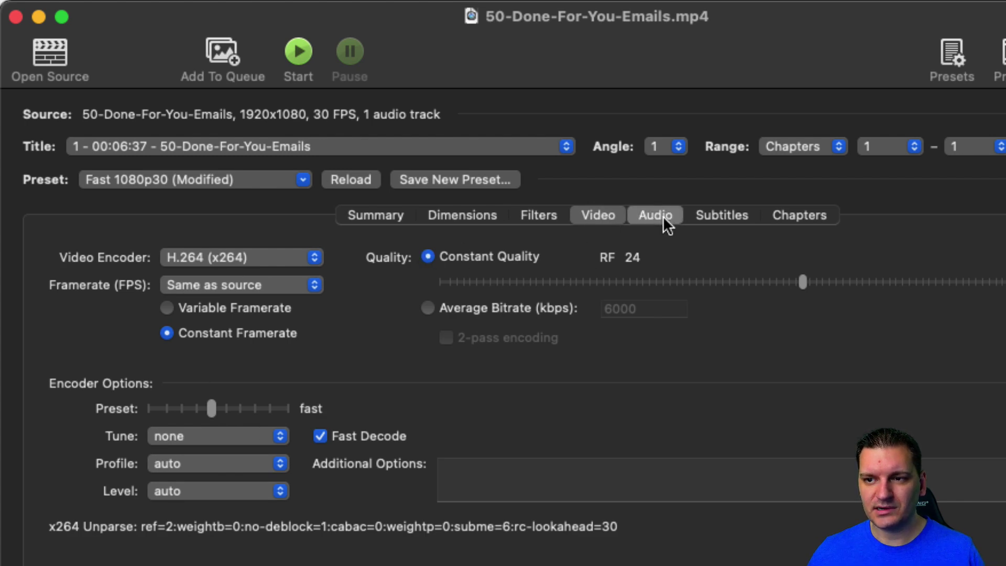
pyautogui.click(588, 216)
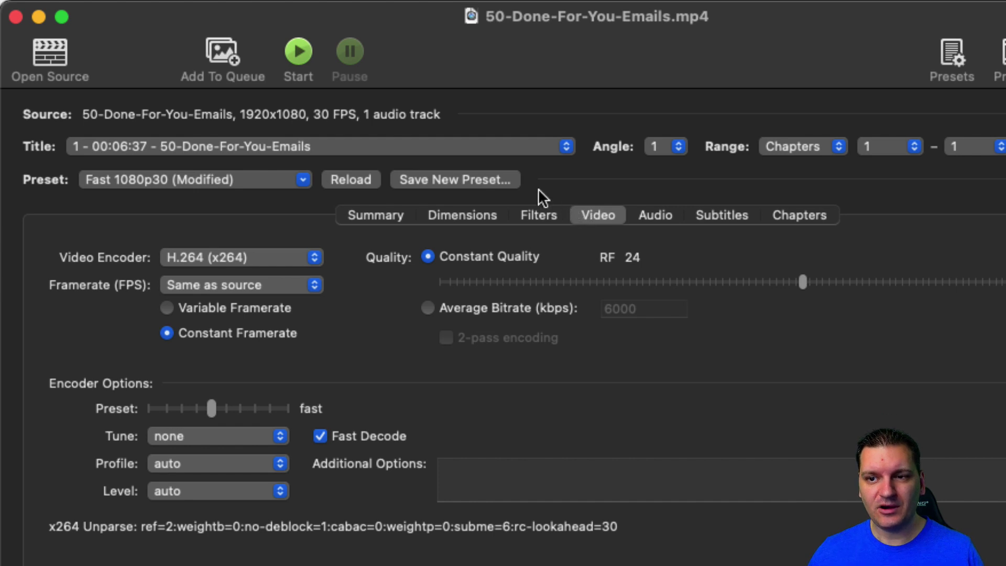
# Name the new preset 'Video Default' and keep the Resolution Limit at 1080p HD
pyautogui.click(470, 180)
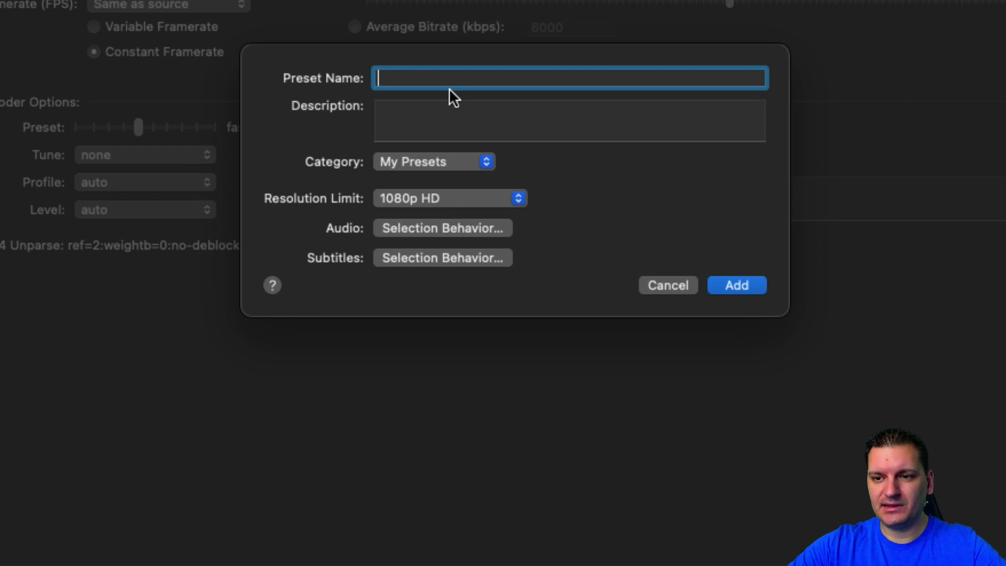
pyautogui.write('Video De')
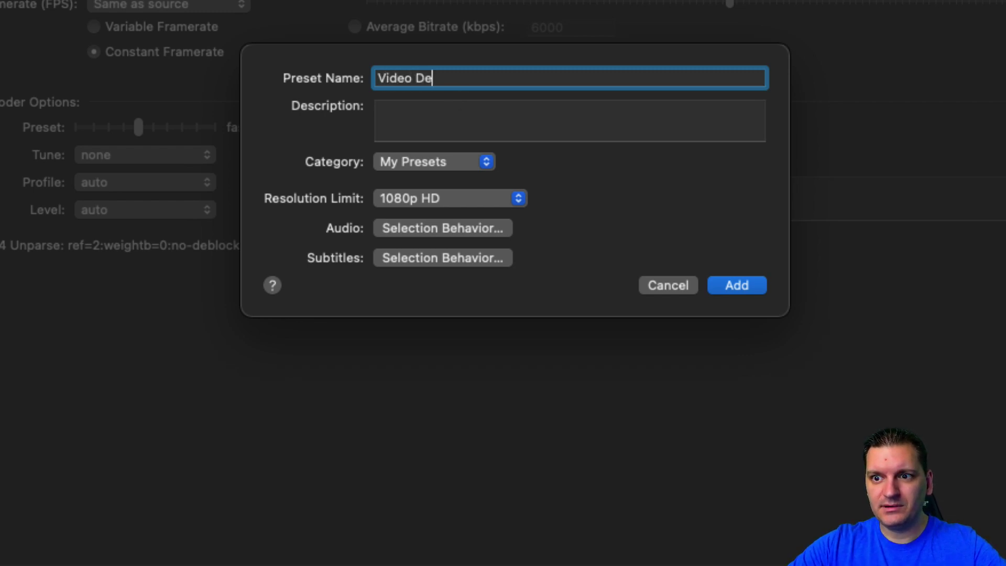
pyautogui.write('fault')
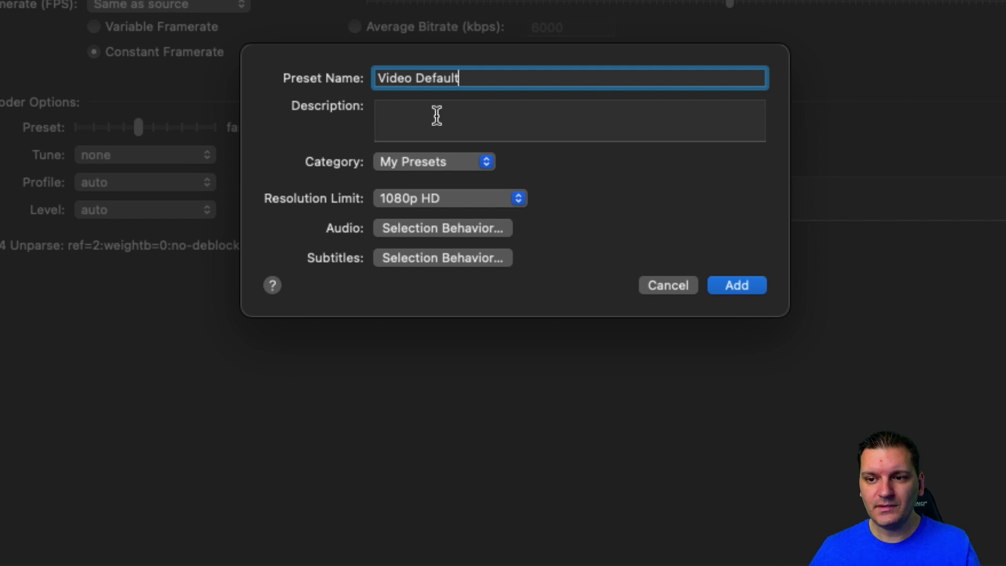
pyautogui.click(400, 198)
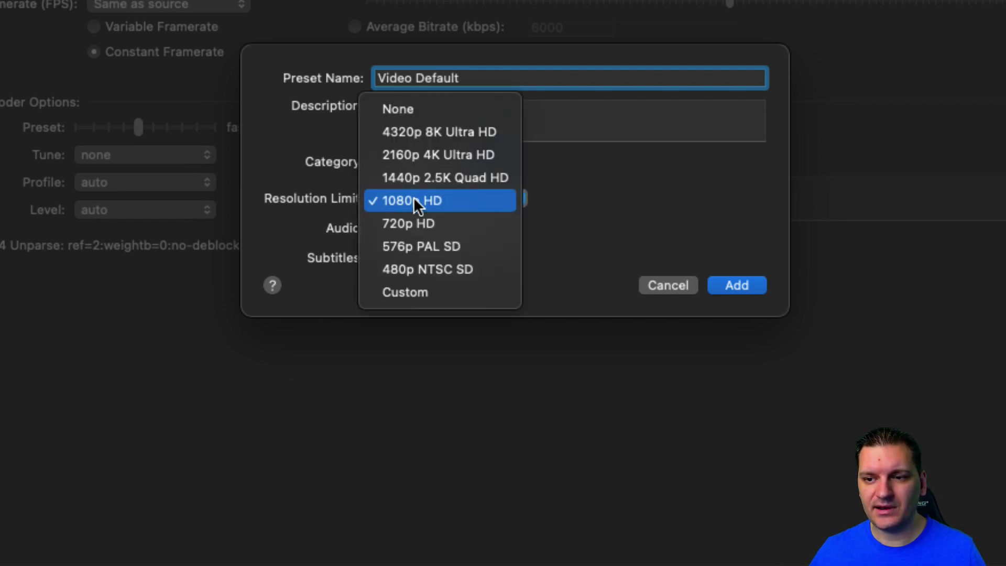
pyautogui.click(413, 198)
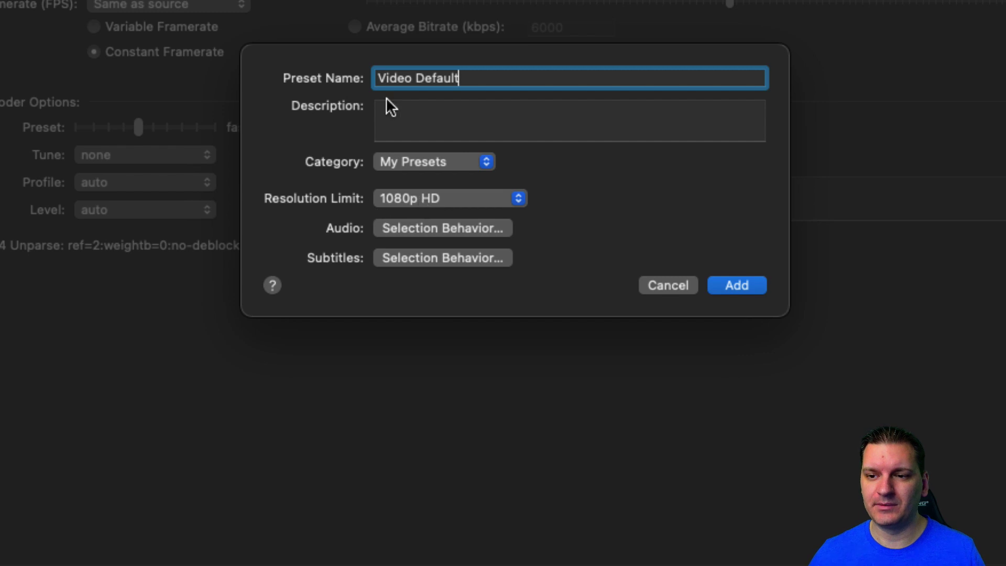
# Set the preset's audio to AAC Passthru at 48 kHz and 320 kbps, and confirm
pyautogui.click(404, 231)
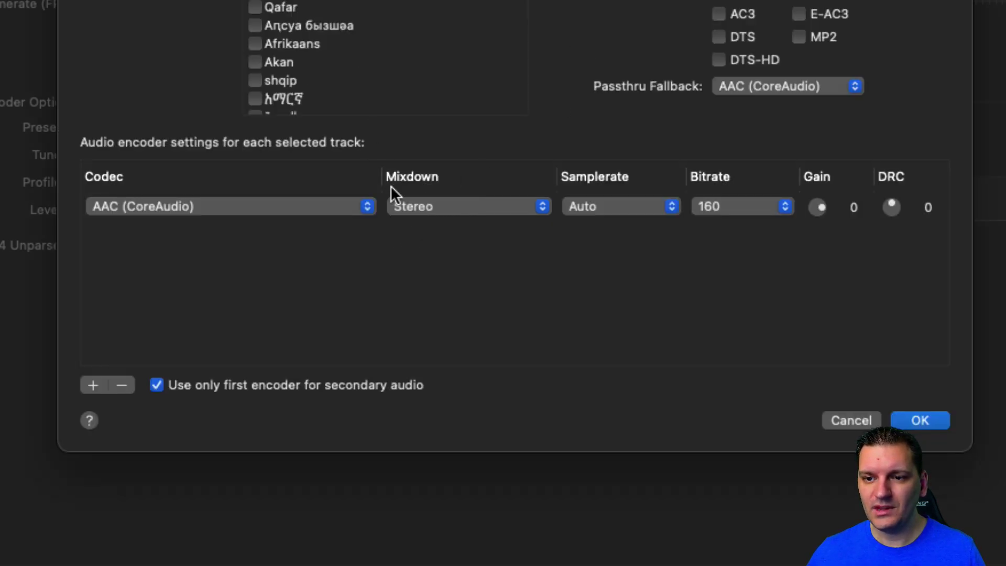
pyautogui.click(151, 206)
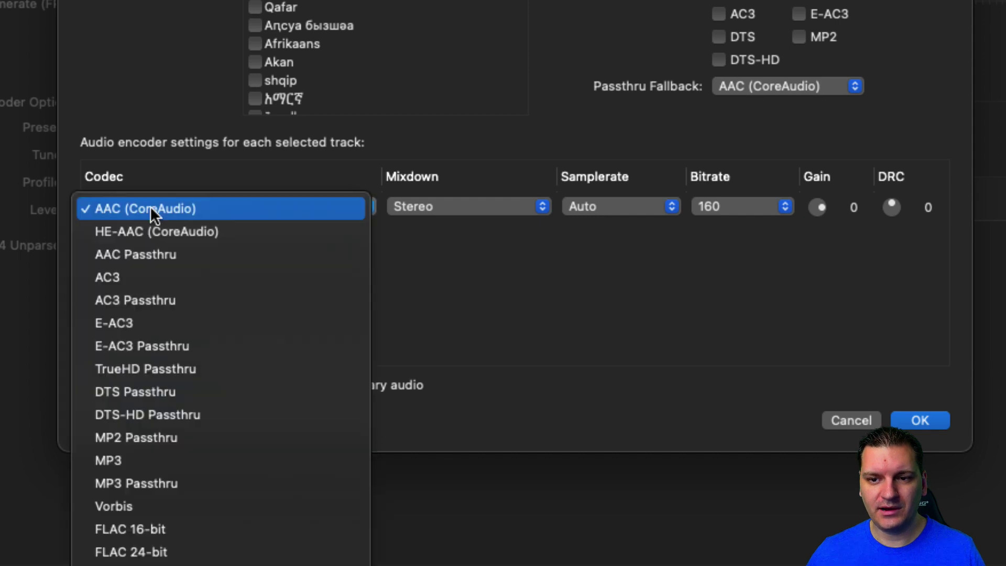
pyautogui.click(156, 257)
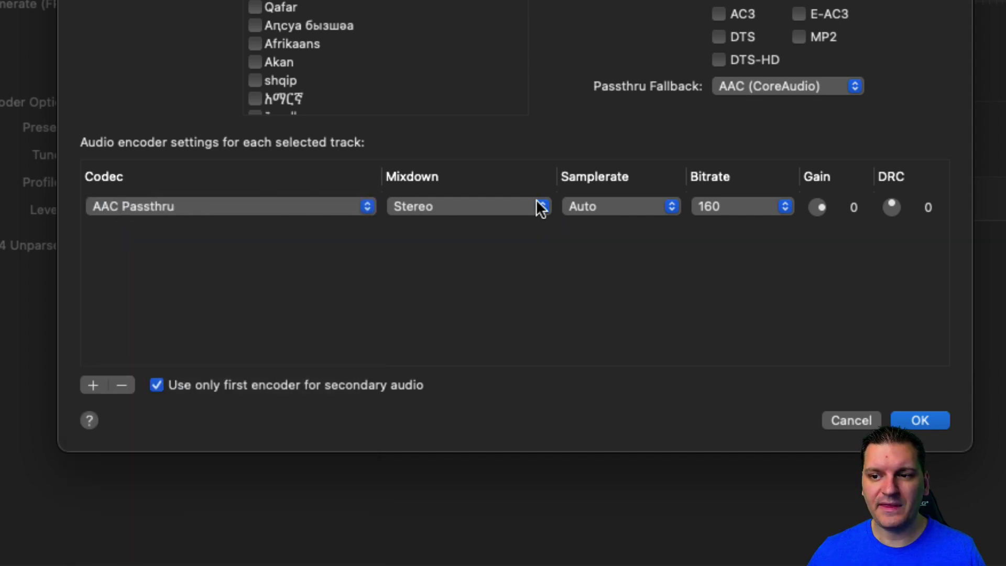
pyautogui.click(628, 206)
pyautogui.click(589, 414)
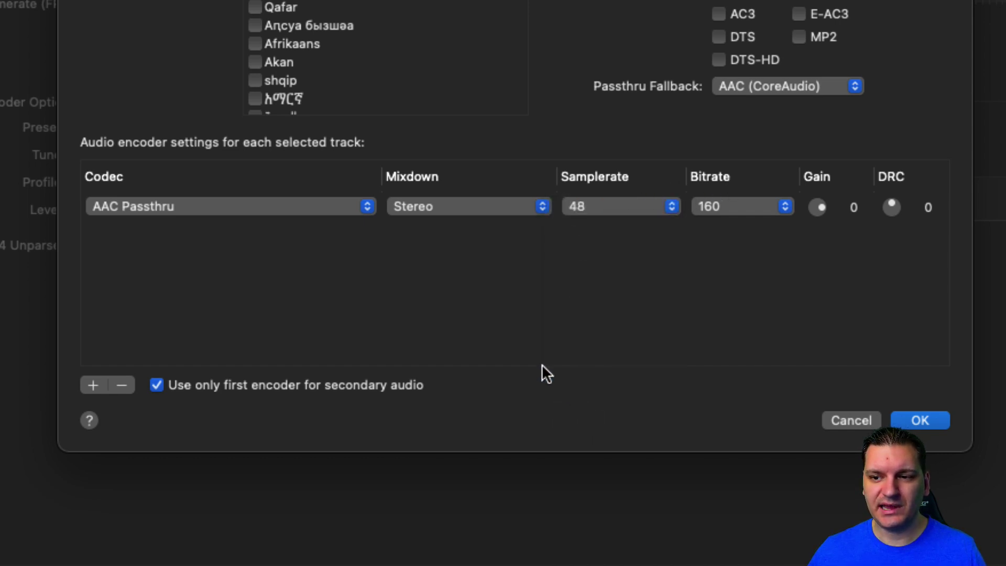
pyautogui.click(747, 206)
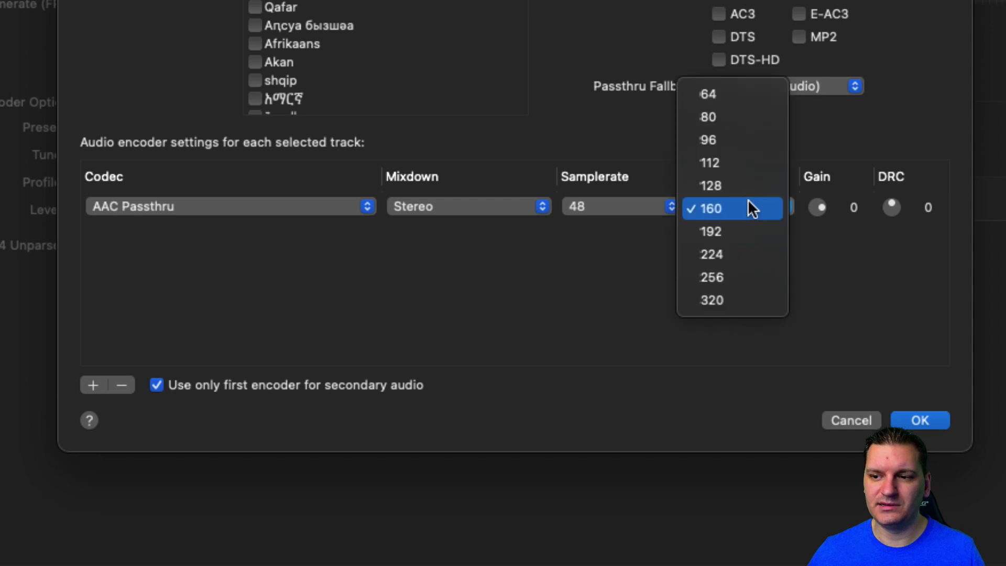
pyautogui.click(714, 296)
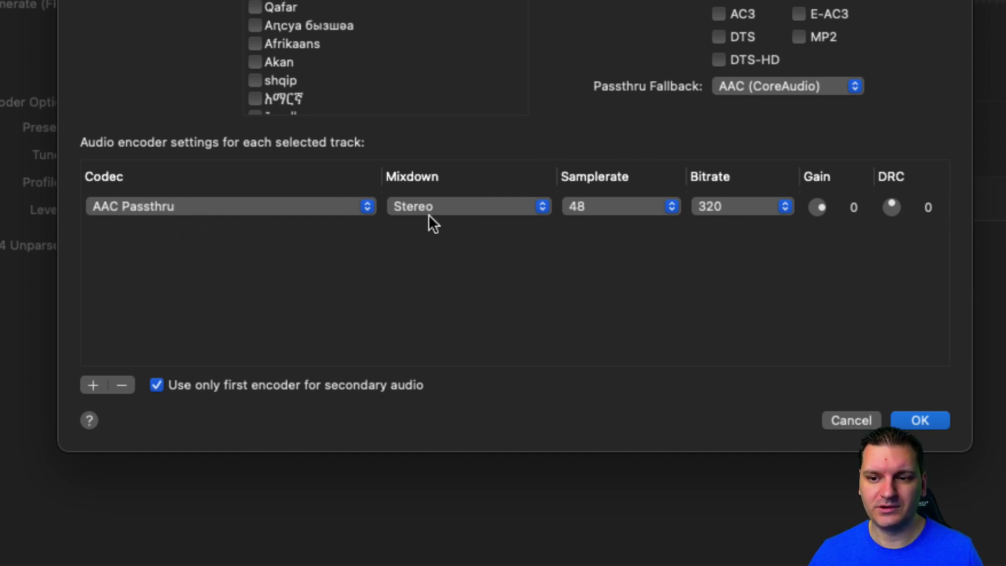
pyautogui.click(918, 420)
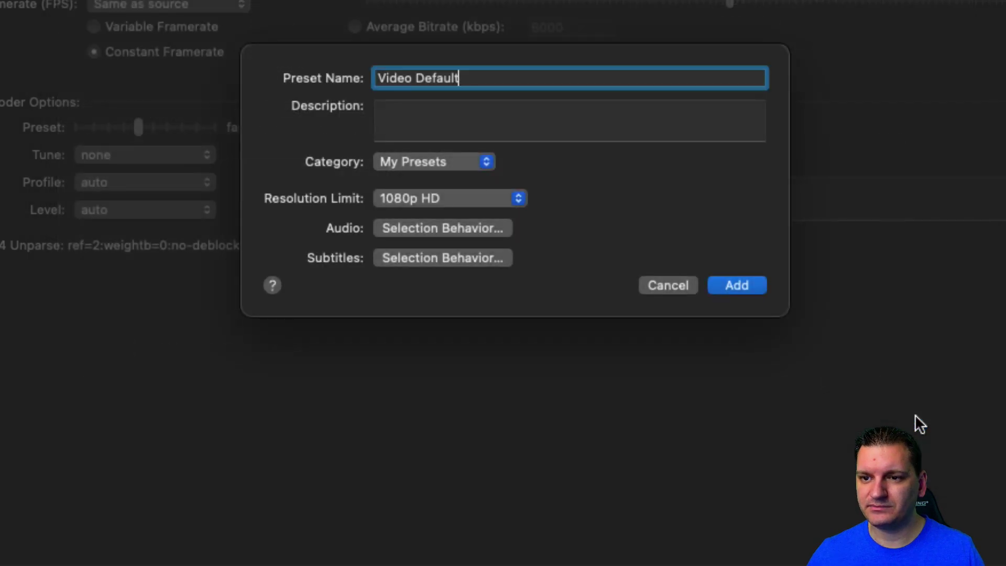
# Add the Video Default preset and load 50-Done-For-You-Emails.mp4 as the source
pyautogui.click(747, 282)
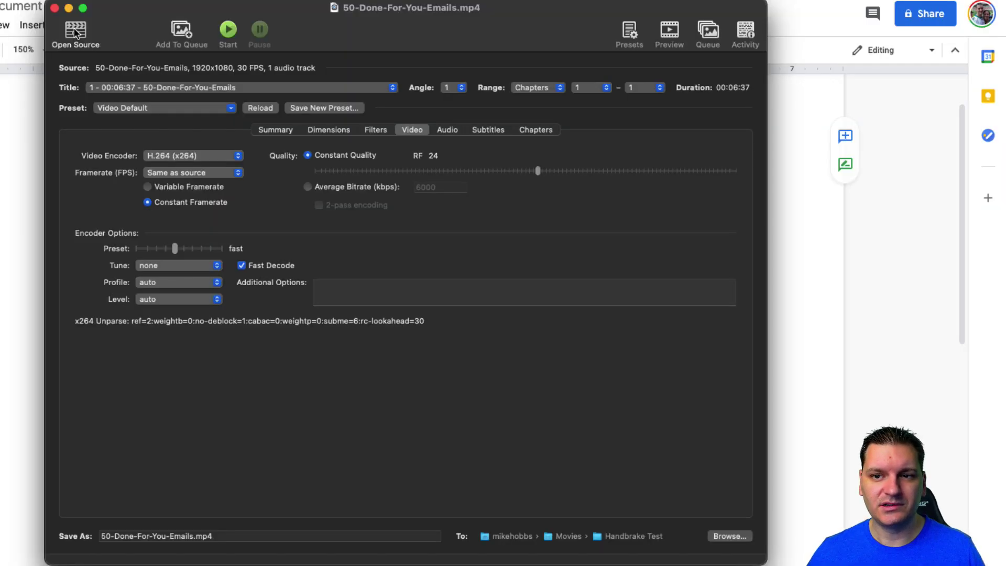
pyautogui.click(75, 32)
pyautogui.click(99, 171)
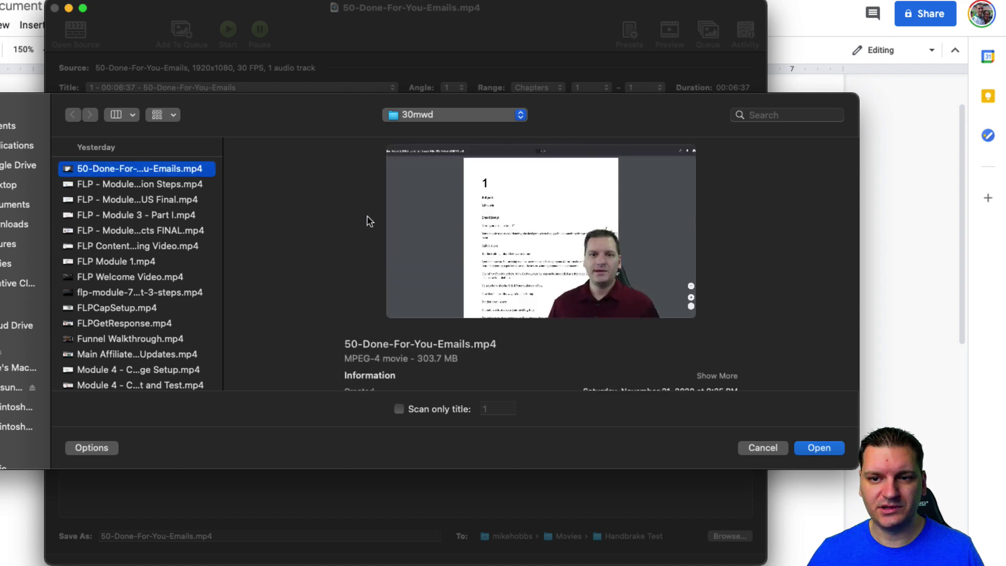
pyautogui.click(818, 509)
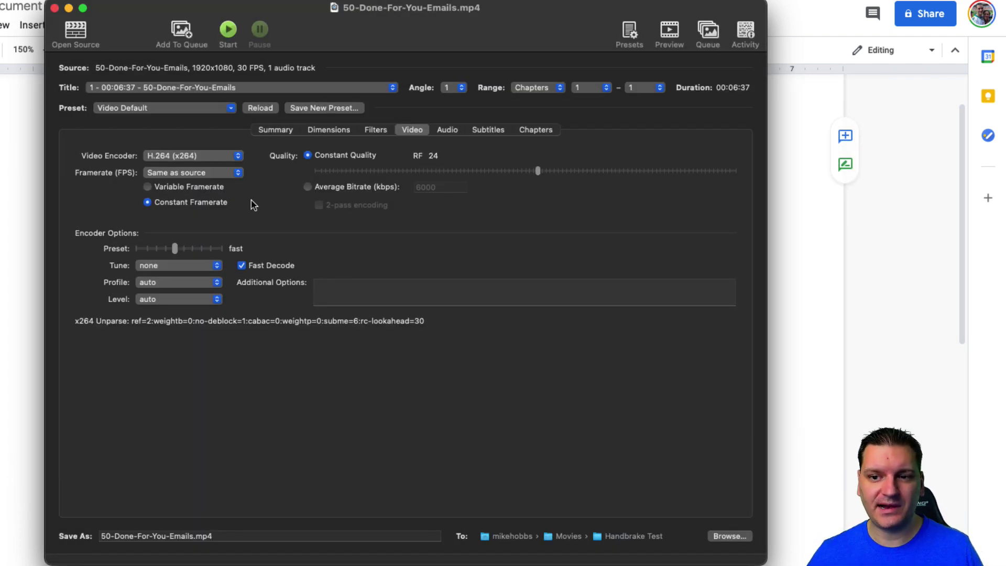
pyautogui.click(449, 130)
# Review the Dimensions and Filters settings, then start encoding 50-Done-For-You-Emails.mp4
pyautogui.click(346, 133)
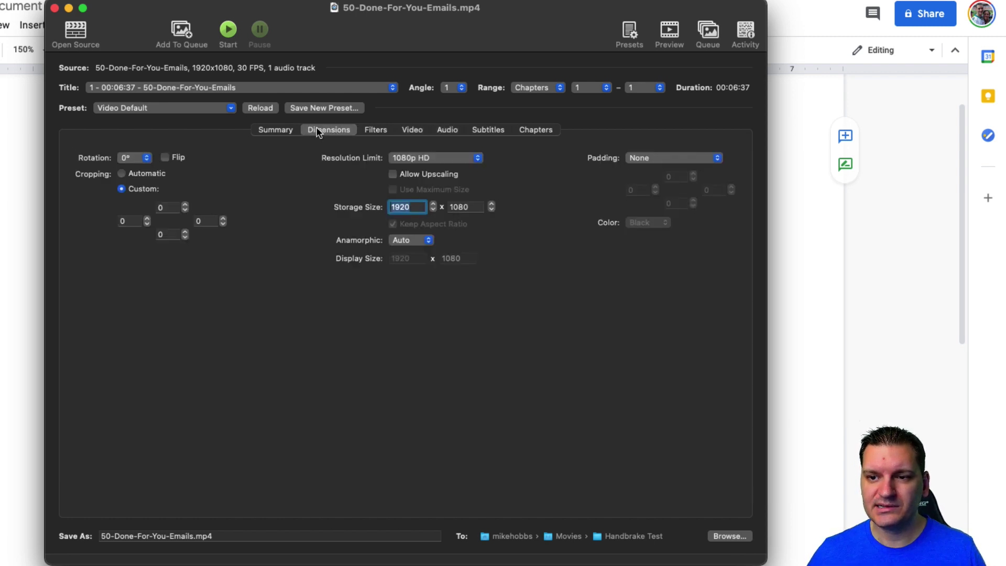
pyautogui.click(377, 130)
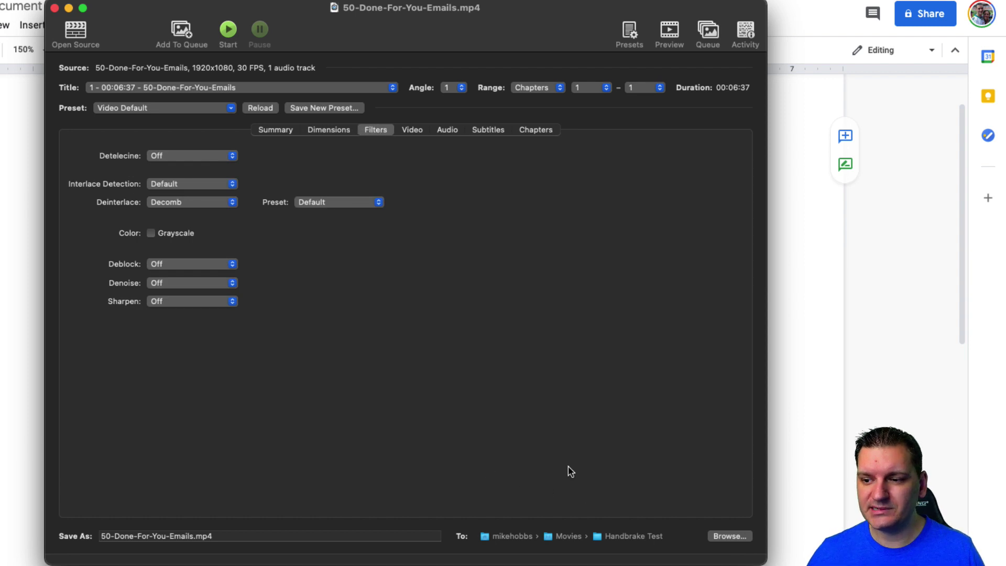
pyautogui.click(229, 30)
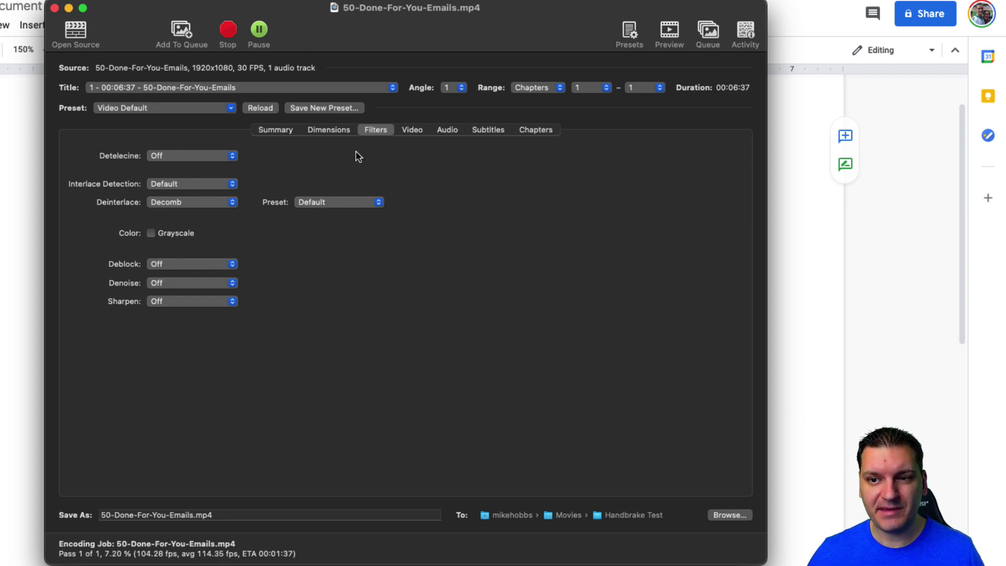
# Check the Video tab mid-encode, then stop the encode at about 15% with Stop All
pyautogui.click(413, 131)
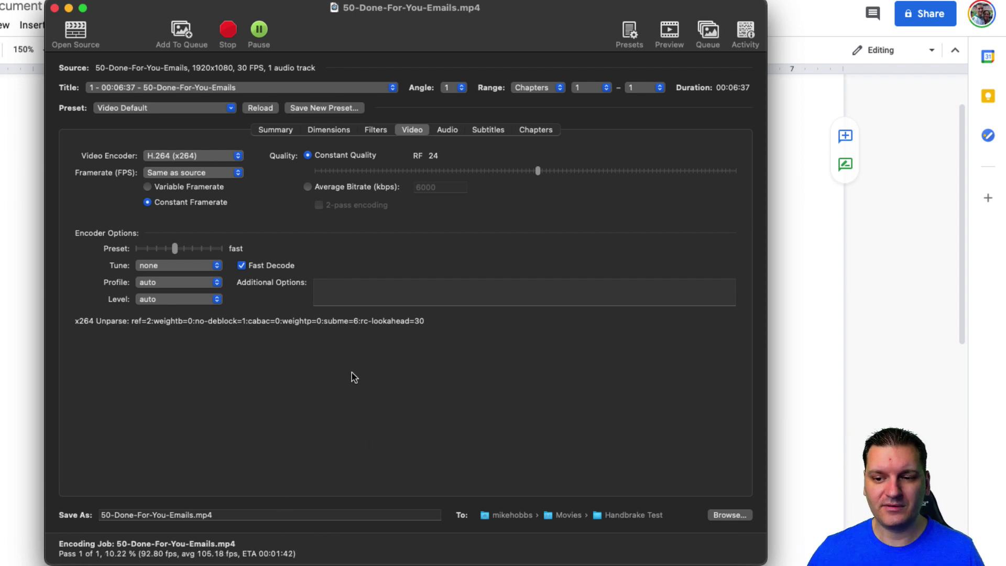
pyautogui.click(229, 30)
pyautogui.click(401, 379)
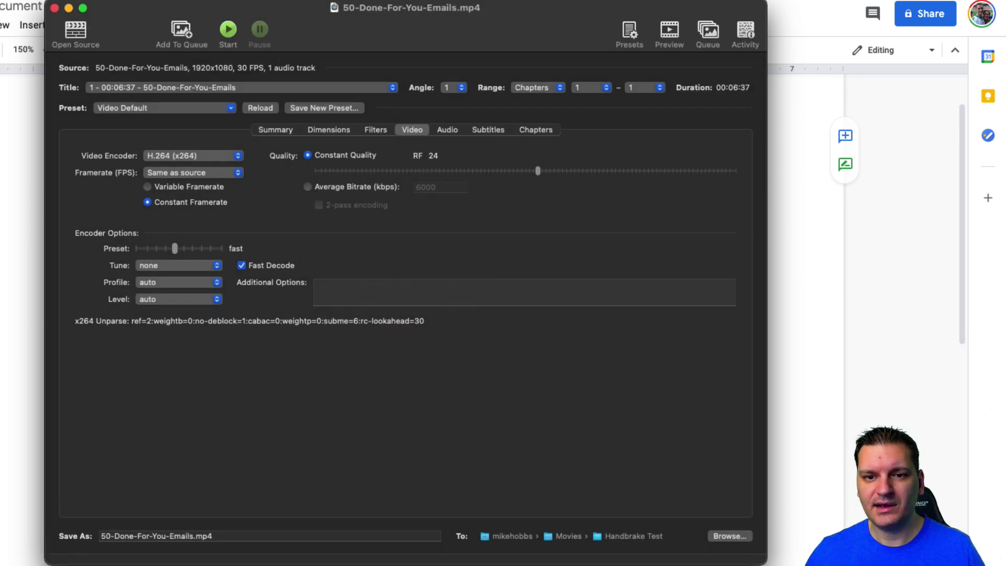
# Delete the unfinished 50-Done-For-You-Emails.mp4 from the Handbrake Test folder
pyautogui.press('super+Tab')
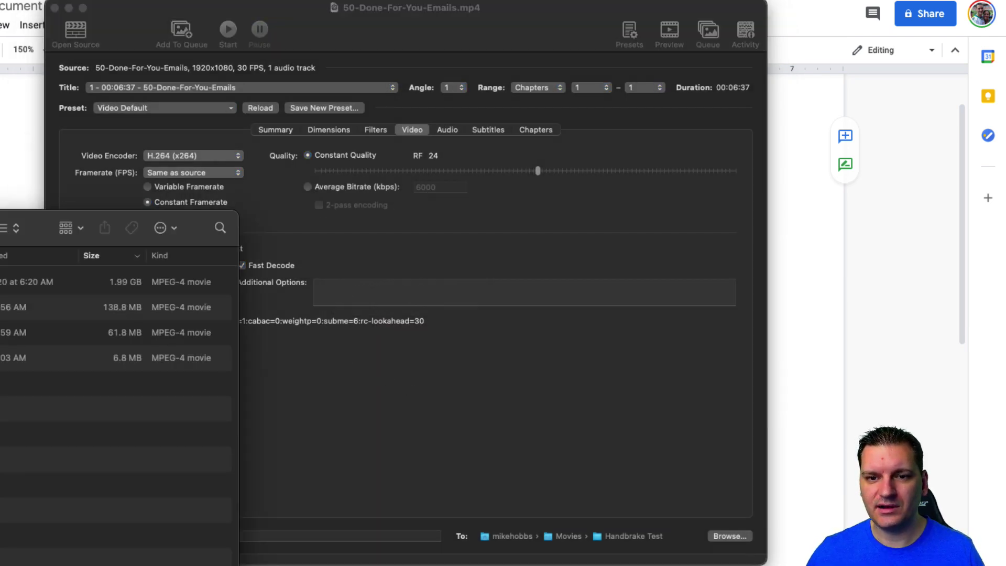
pyautogui.moveTo(0, 231); pyautogui.dragTo(324, 74)
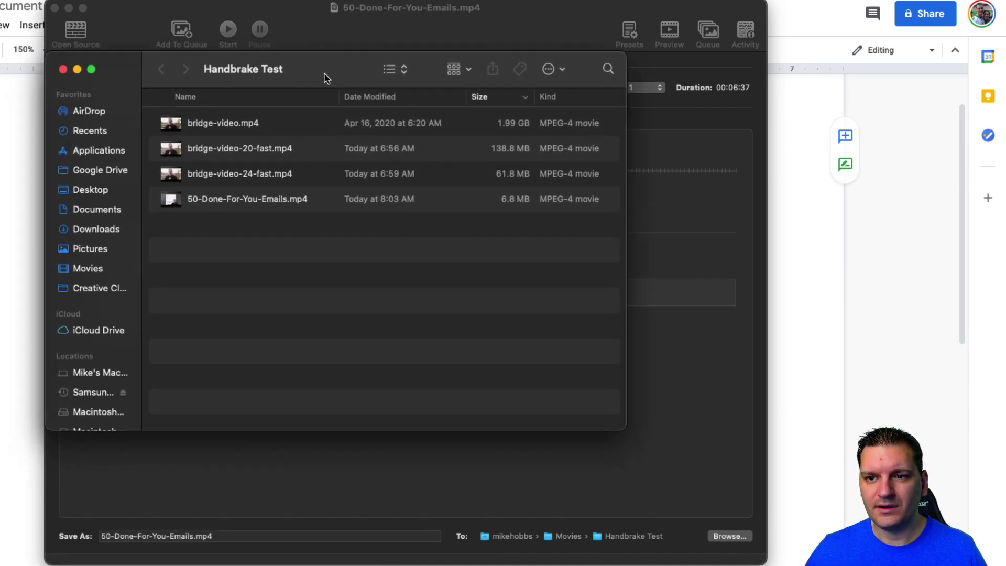
pyautogui.click(249, 204)
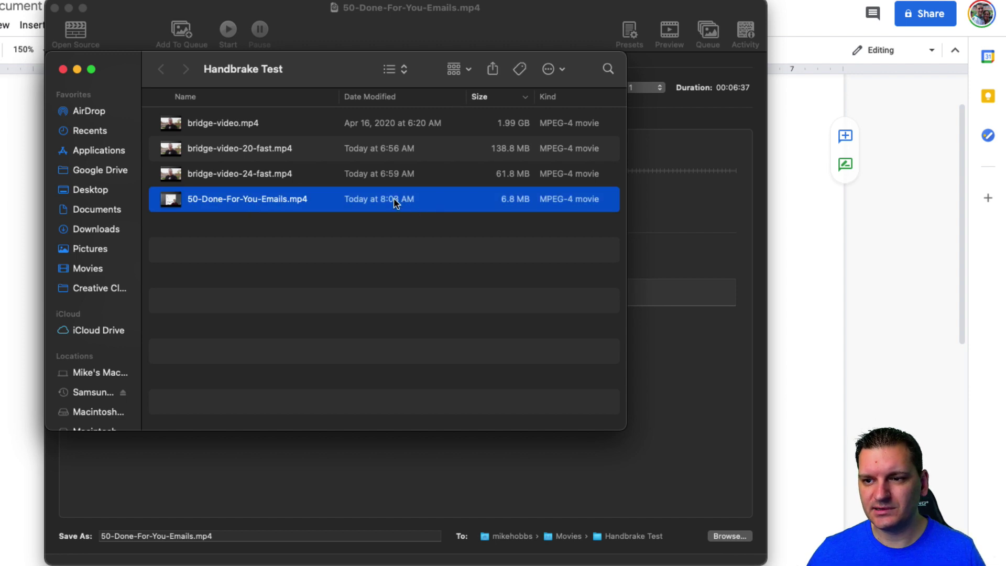
pyautogui.press('super+BackSpace')
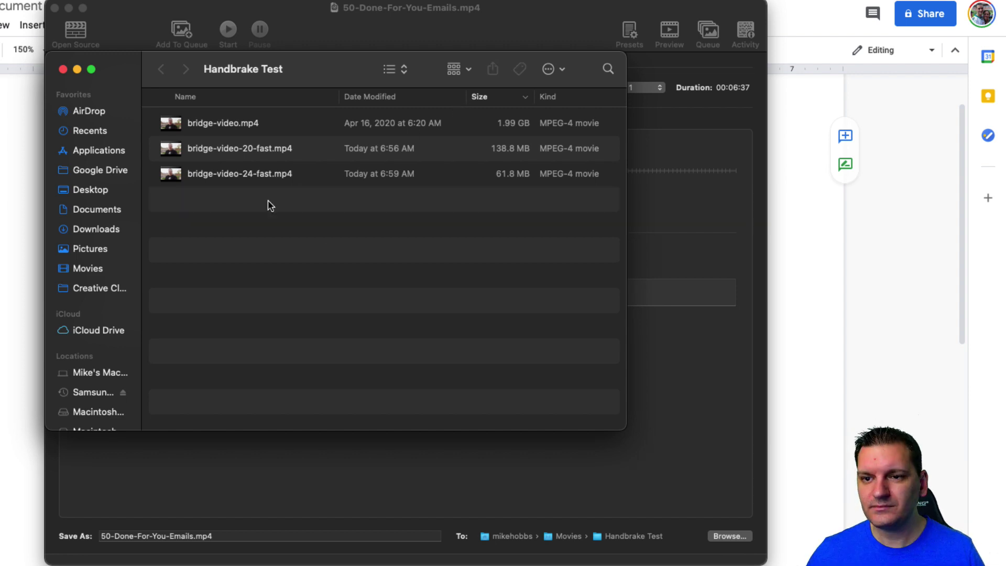
# Compare sizes of bridge-video.mp4, its 20-fast and 24-fast encodes: 1.99 GB, 138.8 MB, 61.8 MB
pyautogui.click(231, 128)
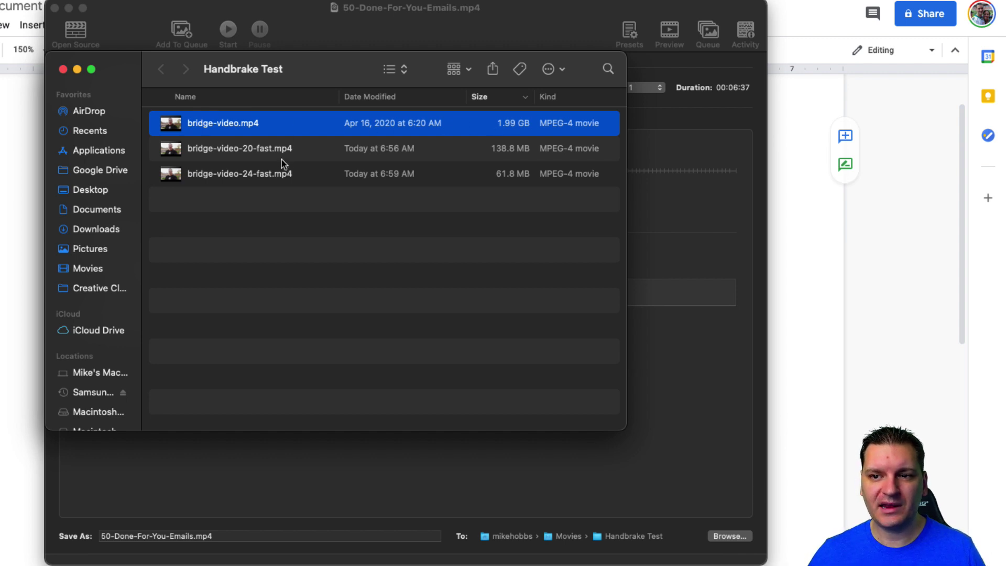
pyautogui.click(256, 155)
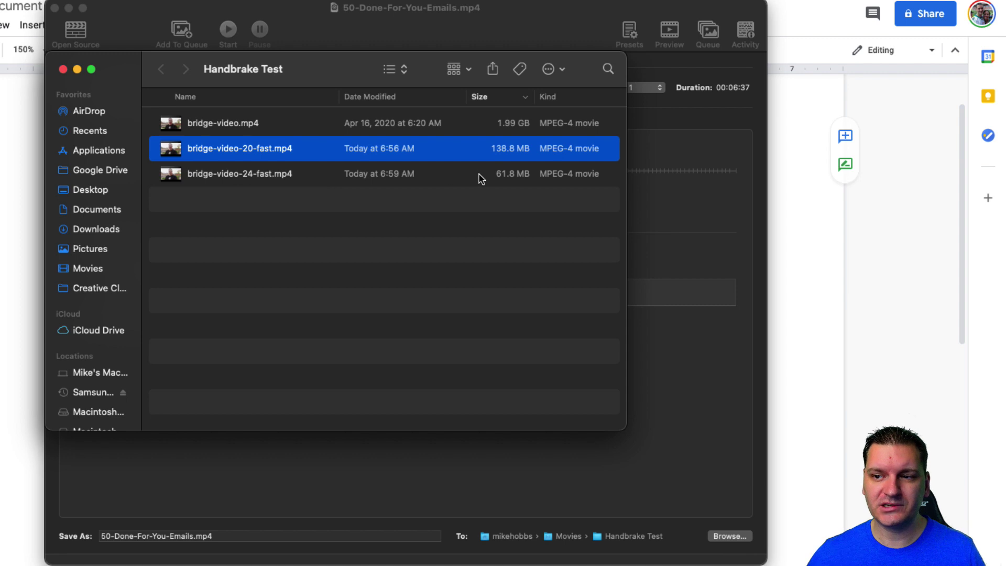
pyautogui.click(506, 182)
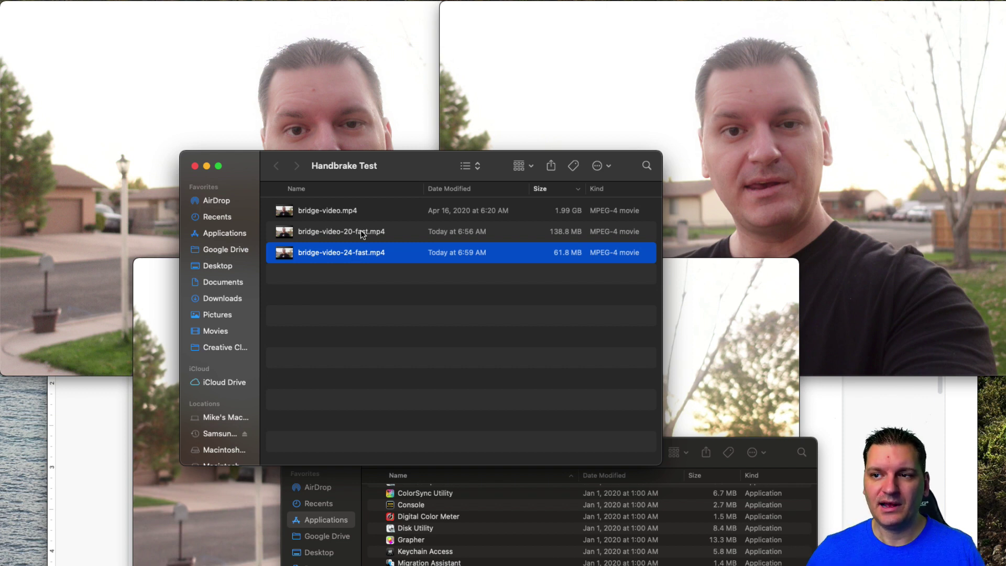
# Bring the RF 20 and RF 24 QuickTime windows forward in turn to compare them
pyautogui.moveTo(652, 105)
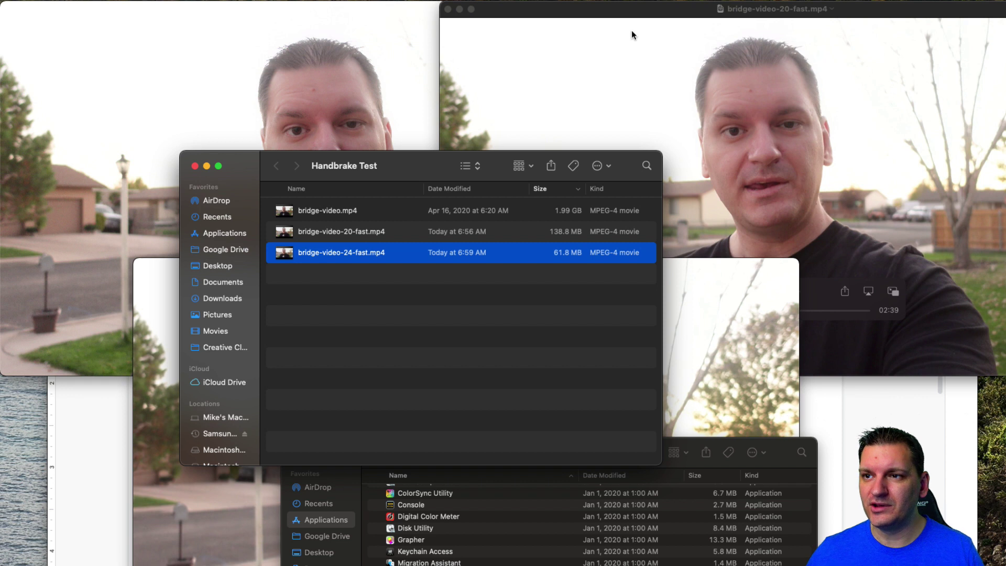
pyautogui.click(627, 12)
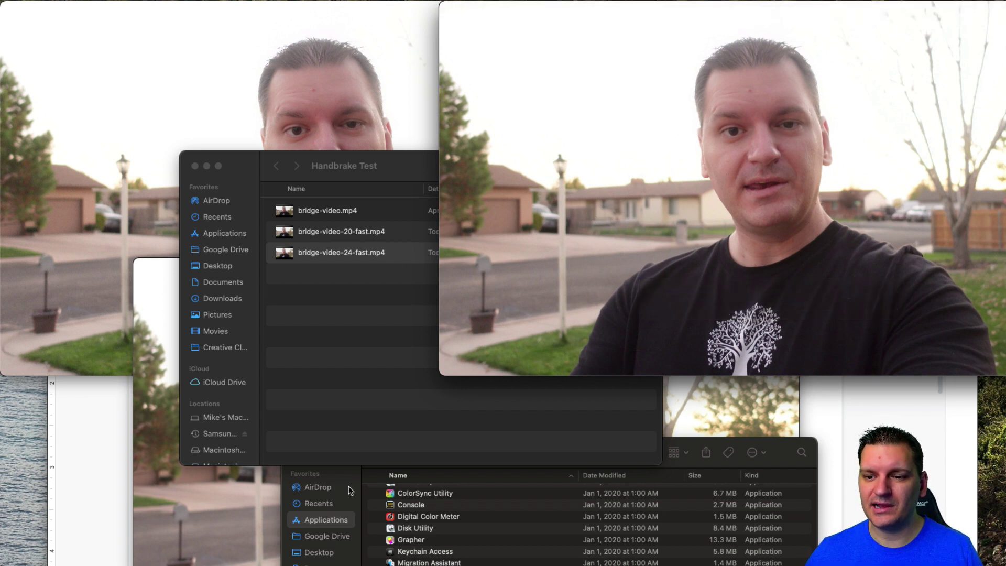
pyautogui.click(240, 504)
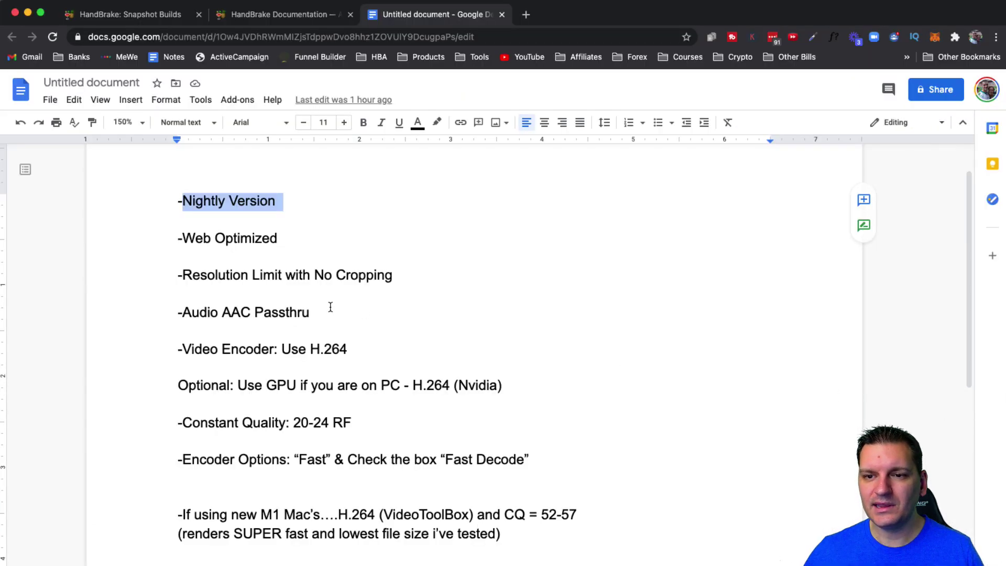
# Deselect the Nightly Version line in the notes and switch back to HandBrake
pyautogui.click(377, 251)
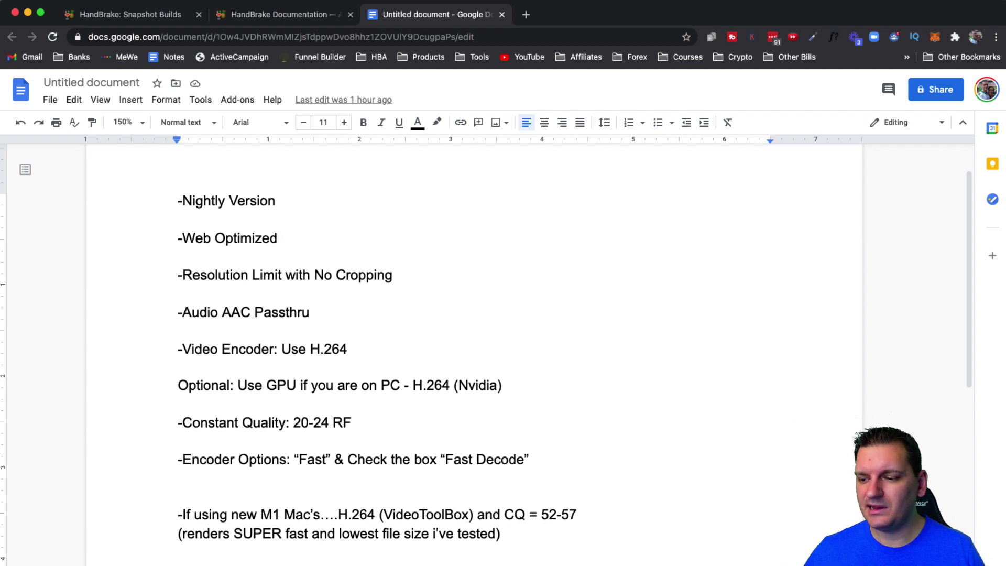
pyautogui.press('super+Tab')
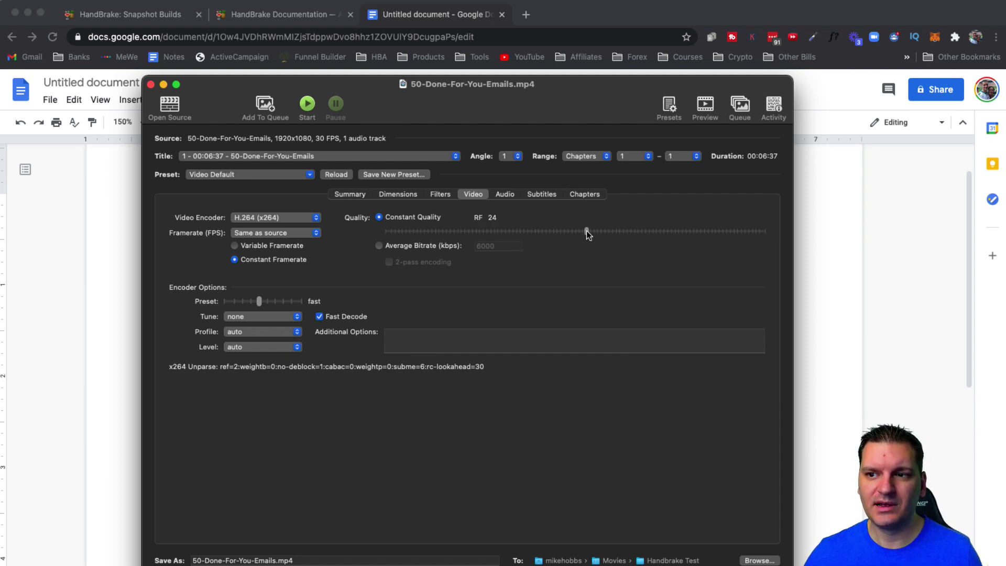
# Settle Constant Quality at RF 18 after trying nearby values, then return to the Google Docs notes
pyautogui.moveTo(580, 231); pyautogui.dragTo(616, 230)
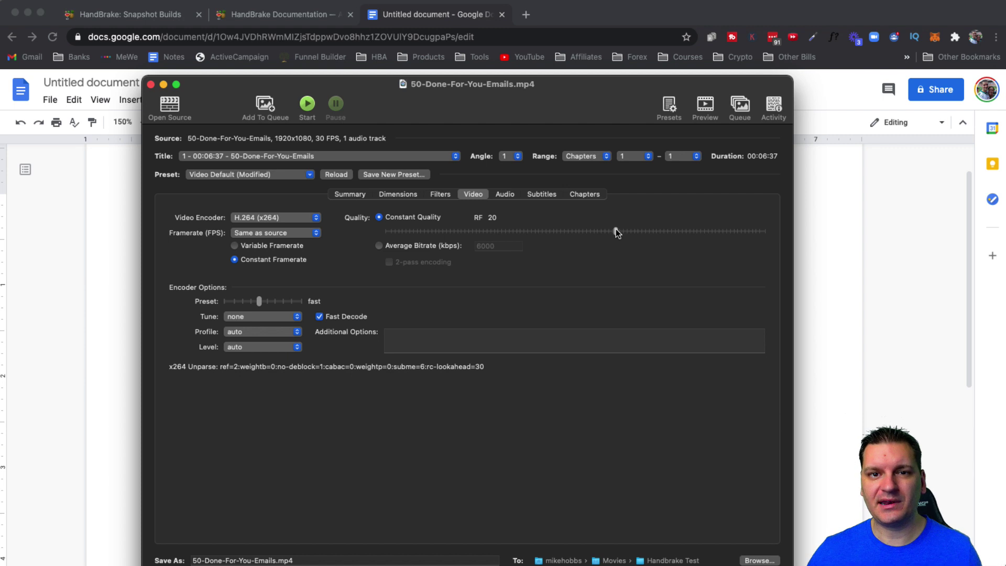
pyautogui.moveTo(615, 229); pyautogui.dragTo(631, 231)
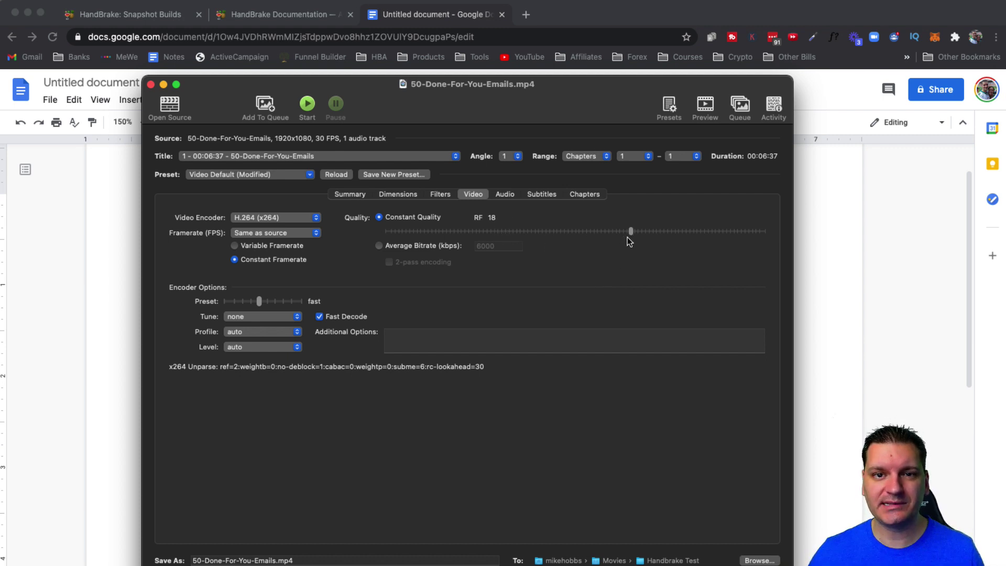
pyautogui.moveTo(632, 236)
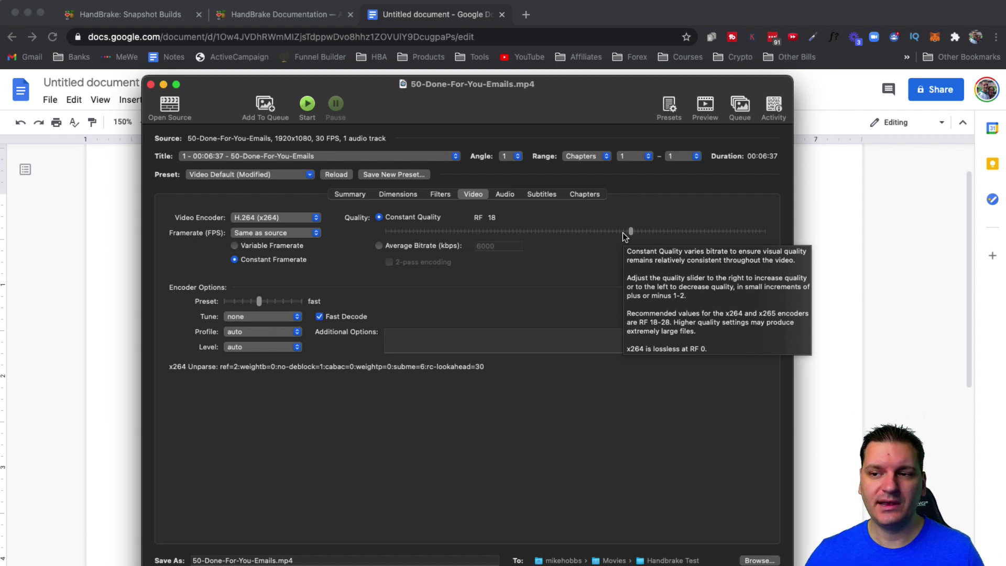
pyautogui.moveTo(623, 232)
pyautogui.mouseDown()
pyautogui.moveTo(690, 233)
pyautogui.moveTo(630, 235)
pyautogui.mouseUp()
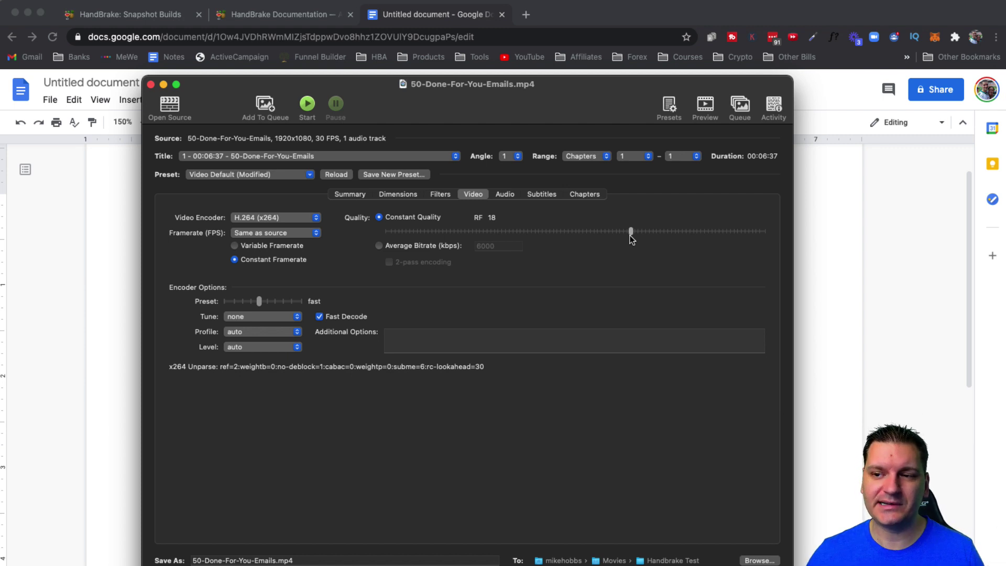
pyautogui.moveTo(621, 234)
pyautogui.mouseDown()
pyautogui.moveTo(520, 234)
pyautogui.moveTo(627, 234)
pyautogui.mouseUp()
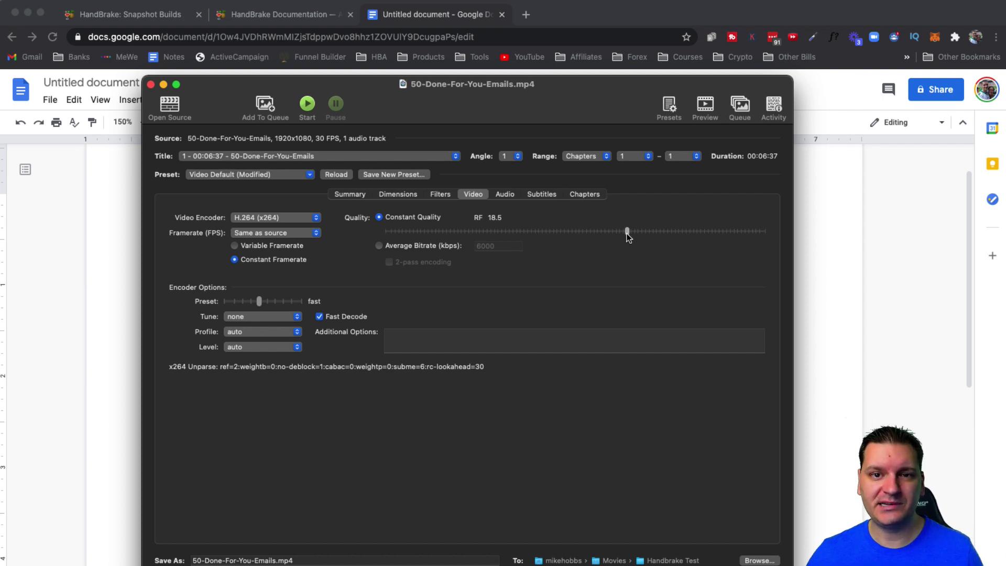
pyautogui.moveTo(629, 233); pyautogui.dragTo(630, 234)
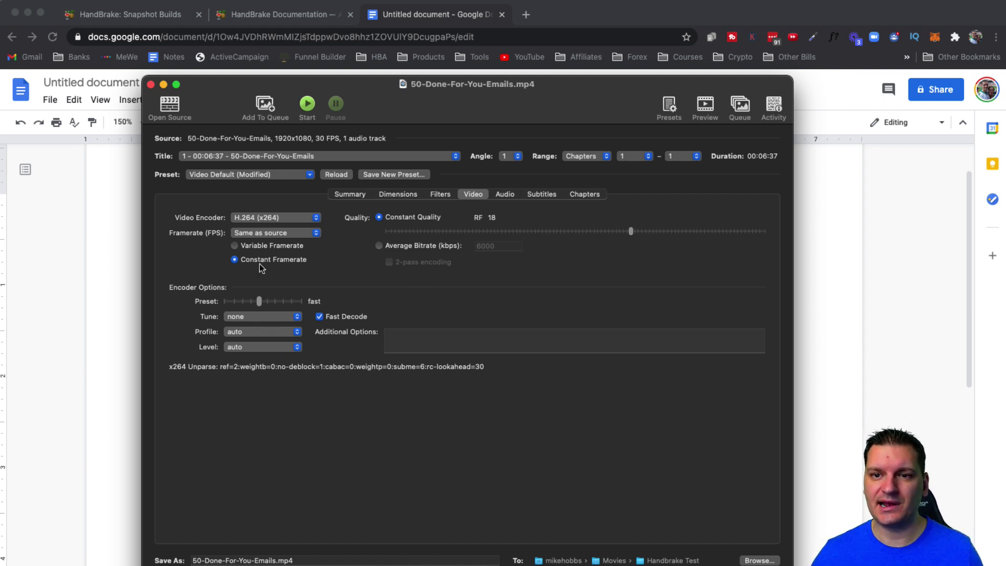
pyautogui.click(119, 269)
pyautogui.click(412, 222)
pyautogui.click(324, 199)
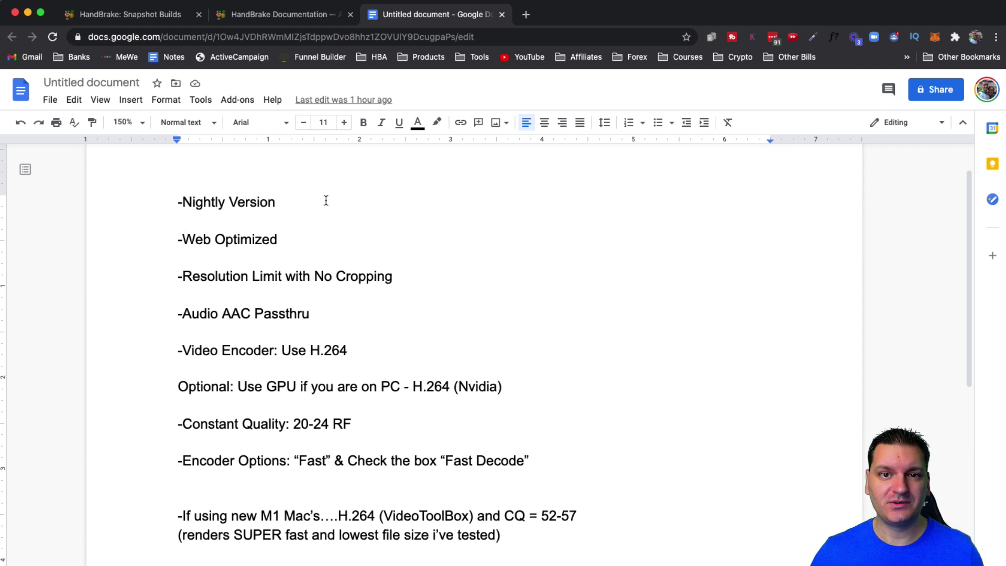